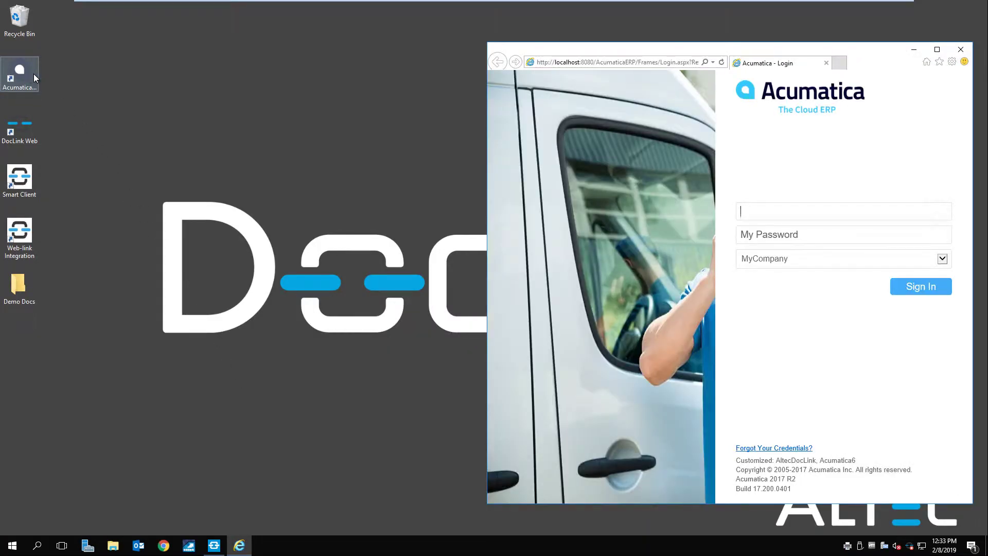
Sign in to Acumatica with the administrator username and password.
text(admin)
key(Tab)
text(setup)
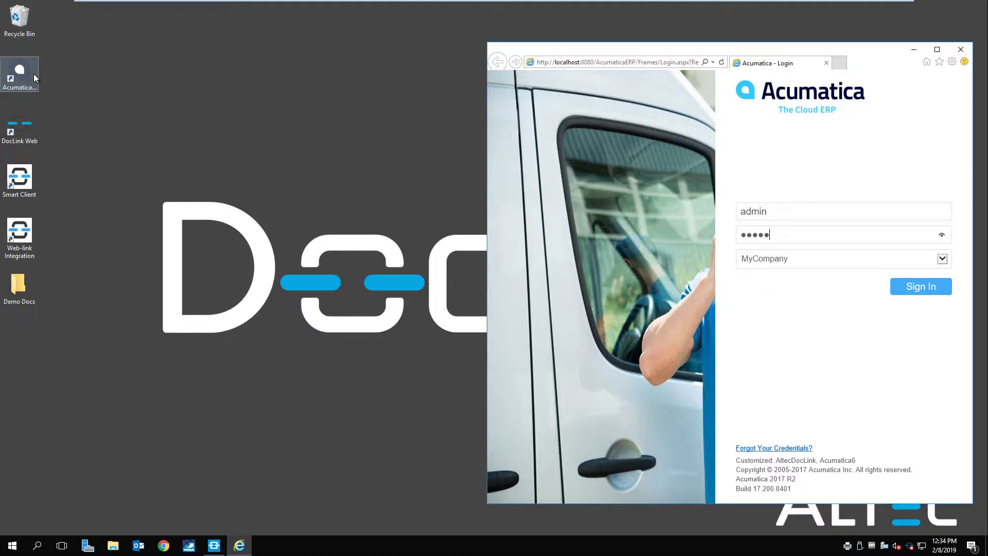
click(931, 284)
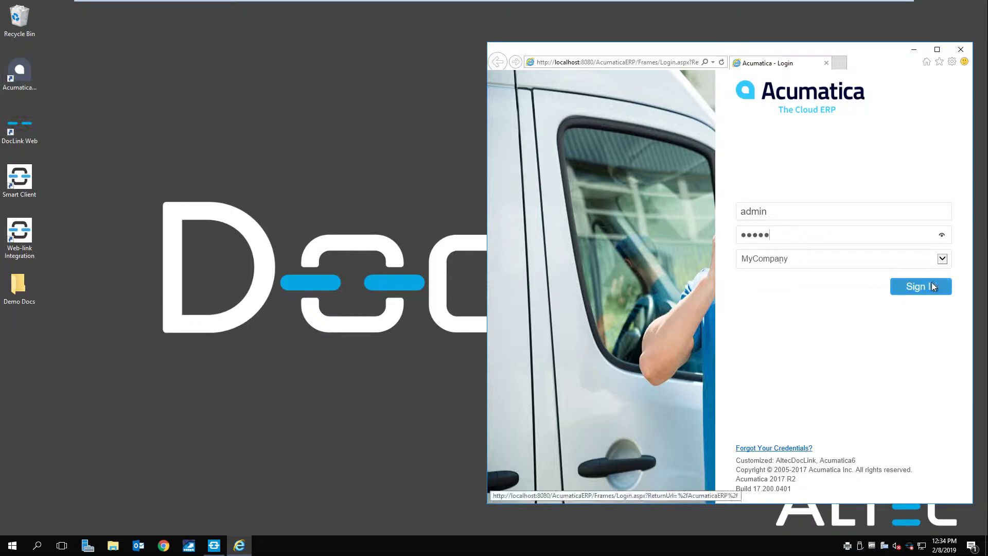
Maximize the browser and open purchase order PO000594 from the Purchase Orders favorites list.
click(936, 50)
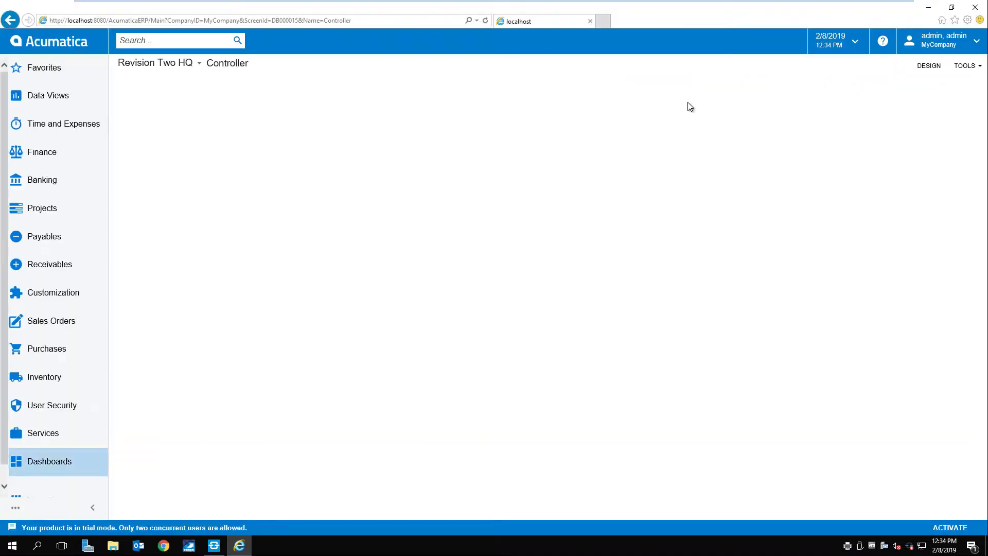
click(50, 69)
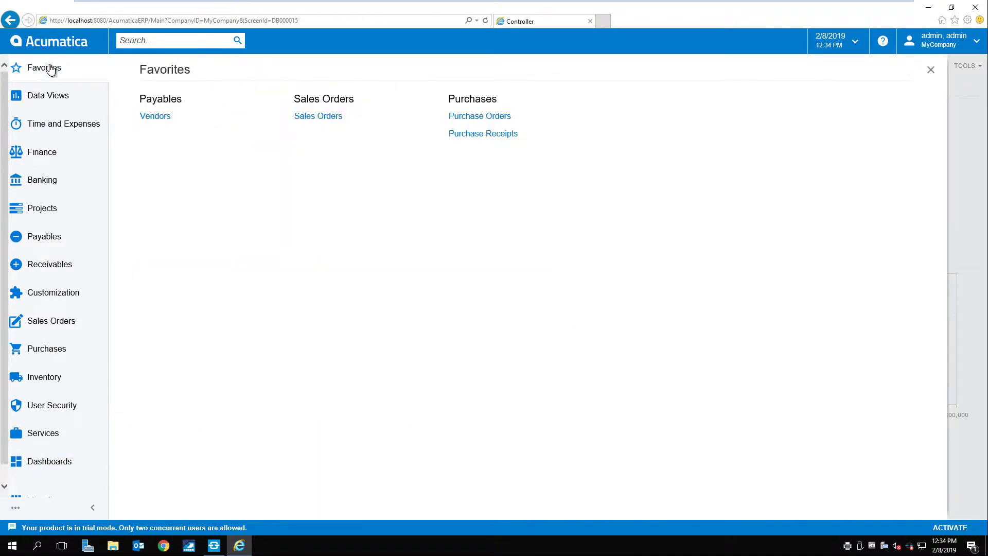
click(472, 116)
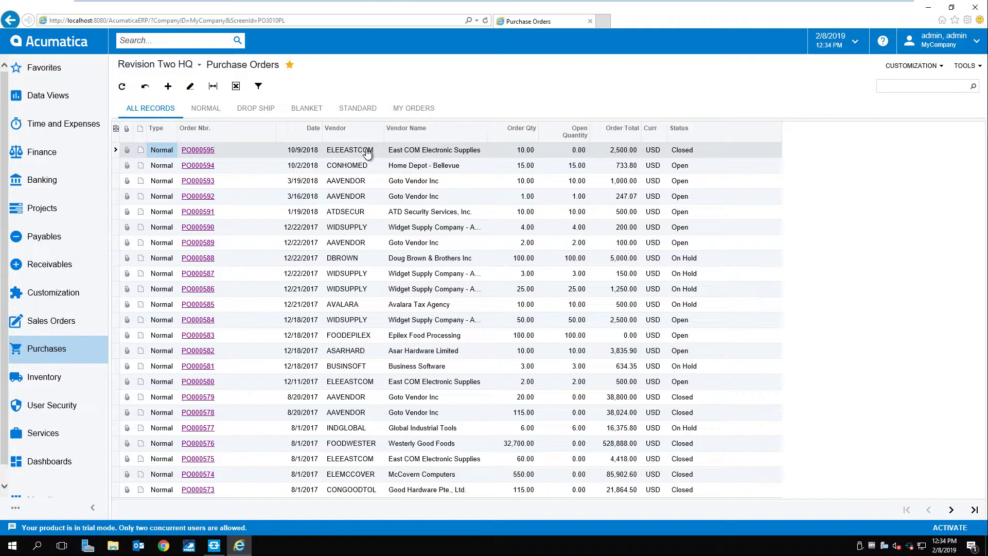
double_click(241, 172)
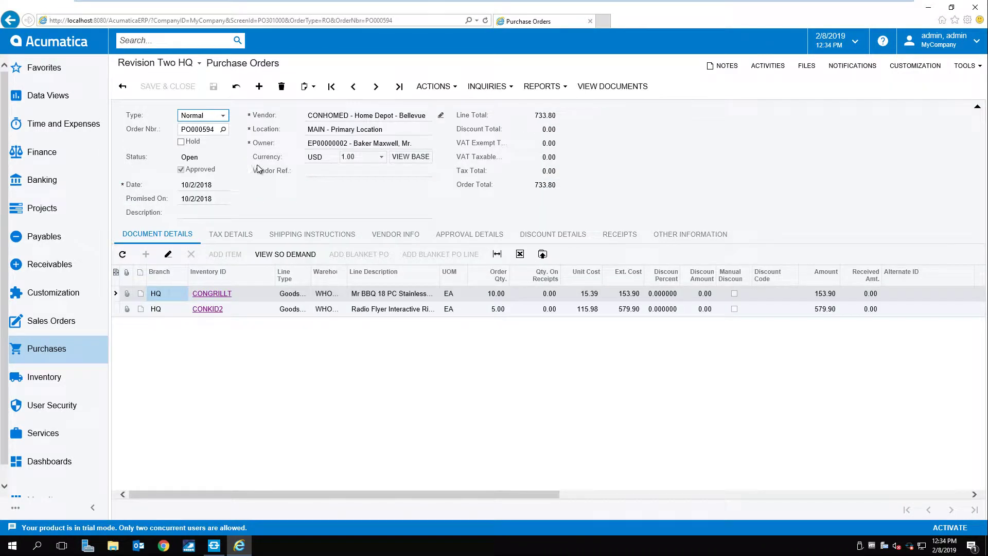
Print the PO000594 Print Purchase Order report, then minimize the browser to the desktop.
click(543, 89)
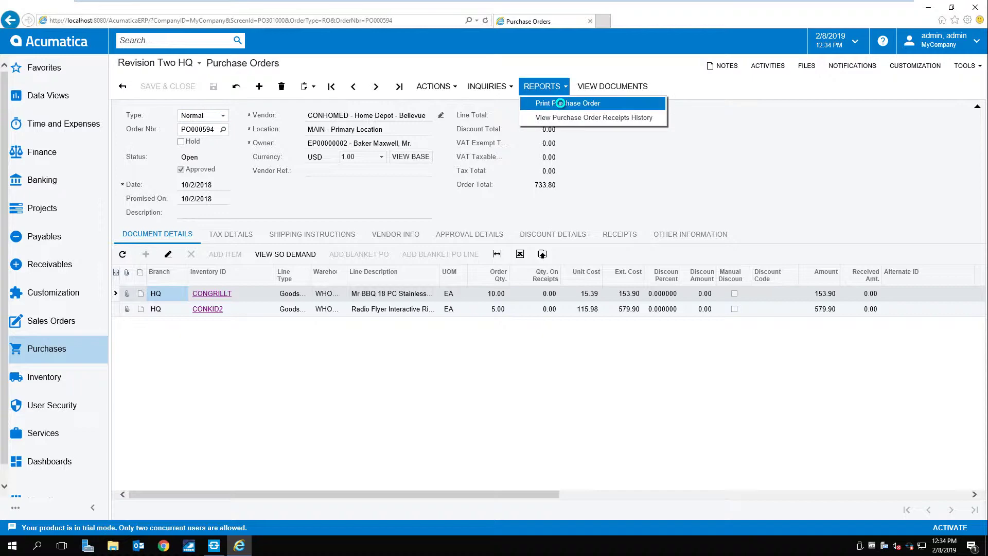
click(560, 105)
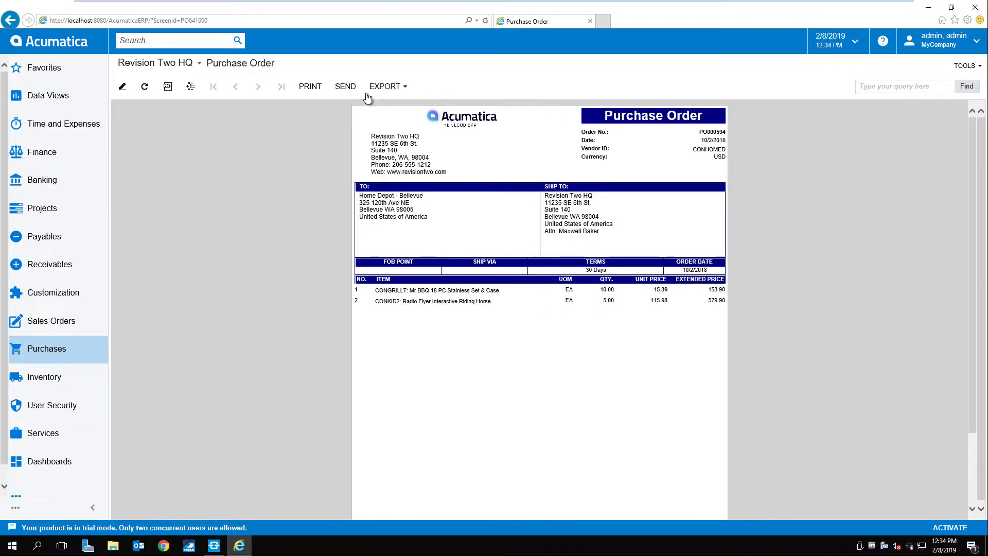
click(309, 86)
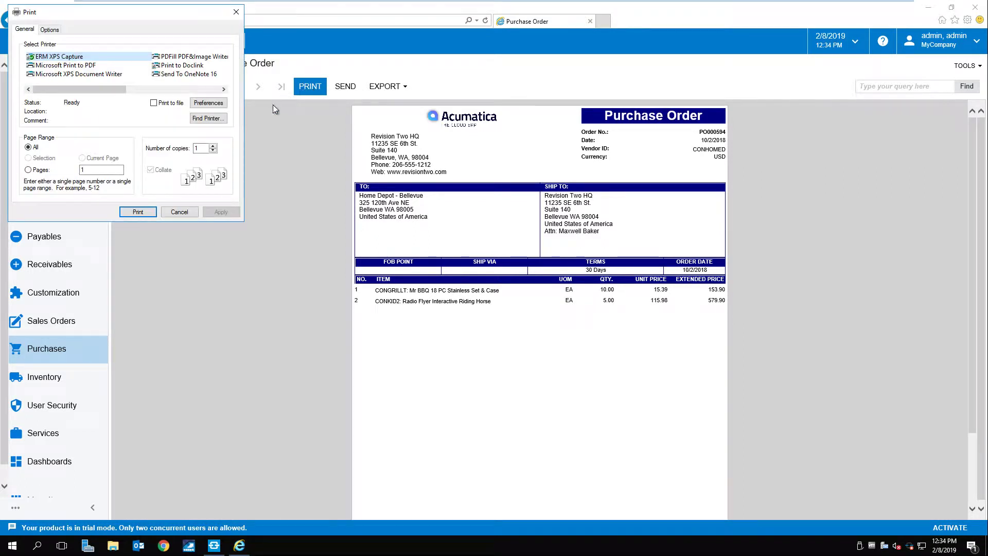
click(137, 211)
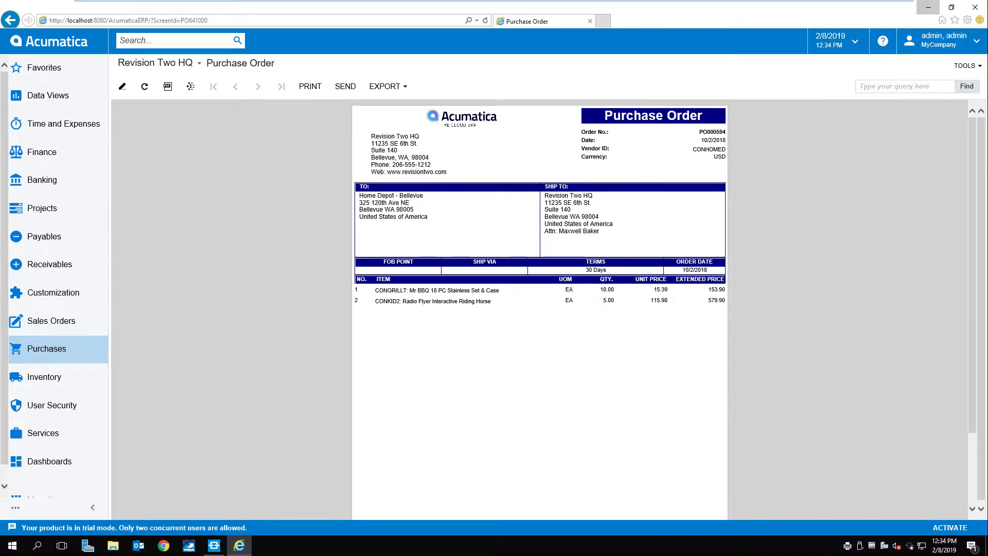
click(932, 8)
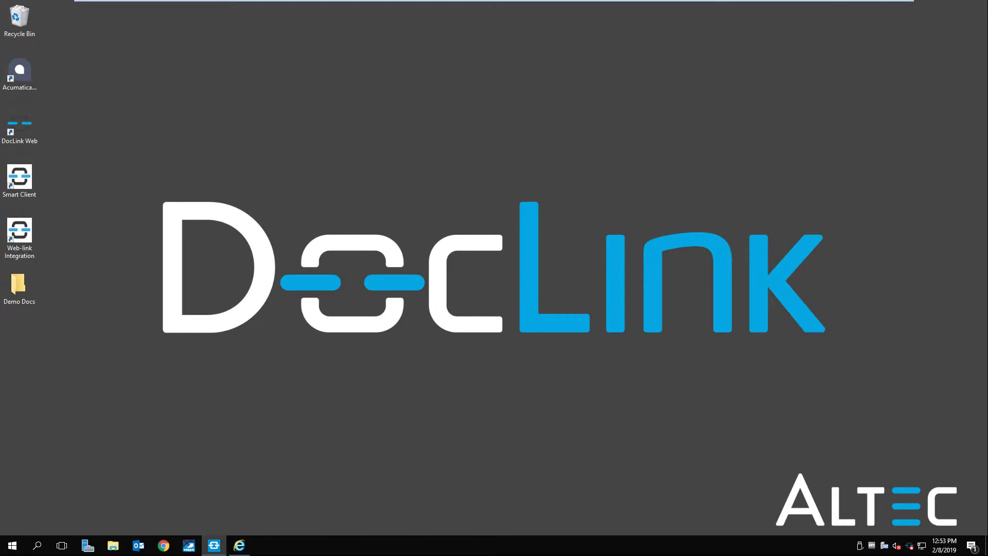
Launch DocLink Web, maximize it and log in with the user's login name.
double_click(24, 130)
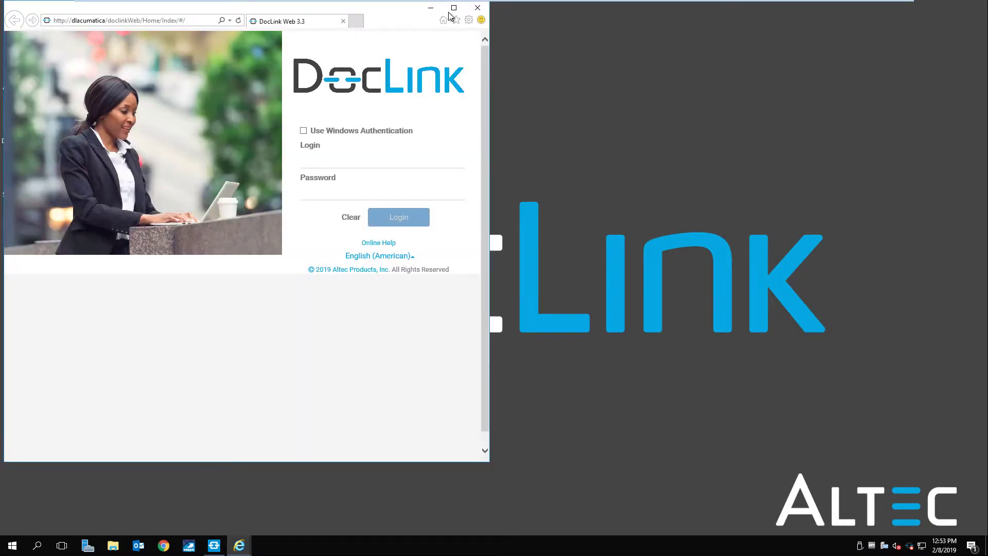
click(453, 8)
click(819, 185)
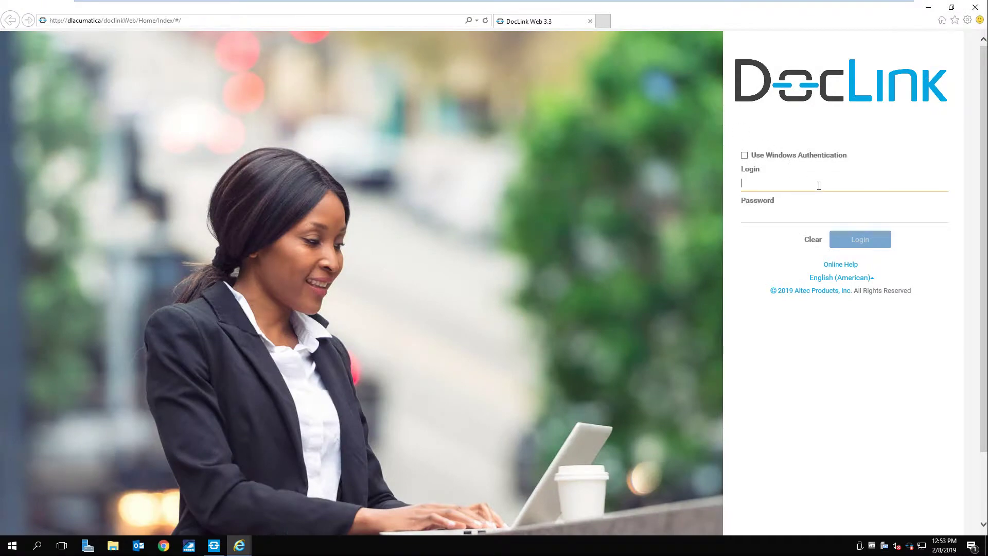
text(linda)
click(857, 240)
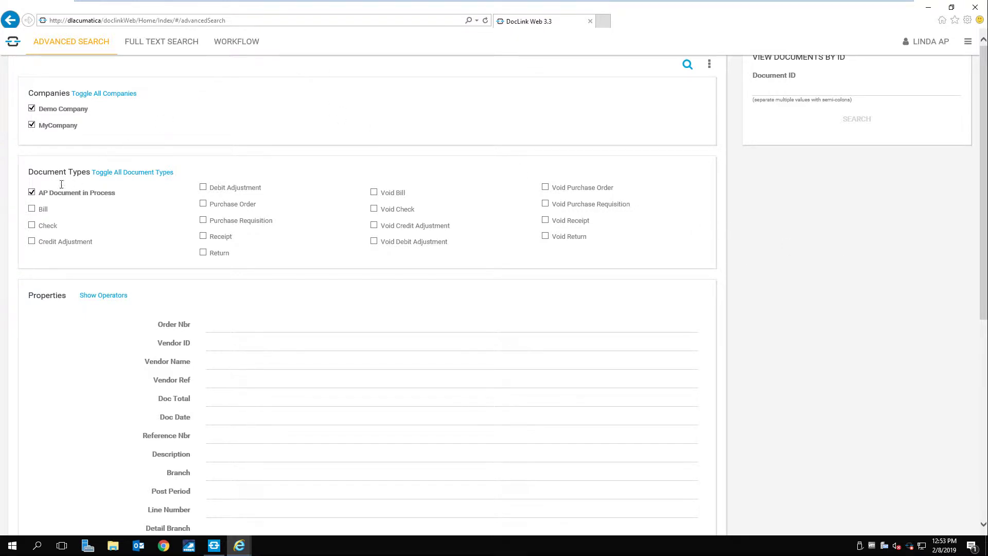
Switch the Advanced Search from AP Document in Process to Purchase Order, with Order Nbr PO000594.
click(32, 192)
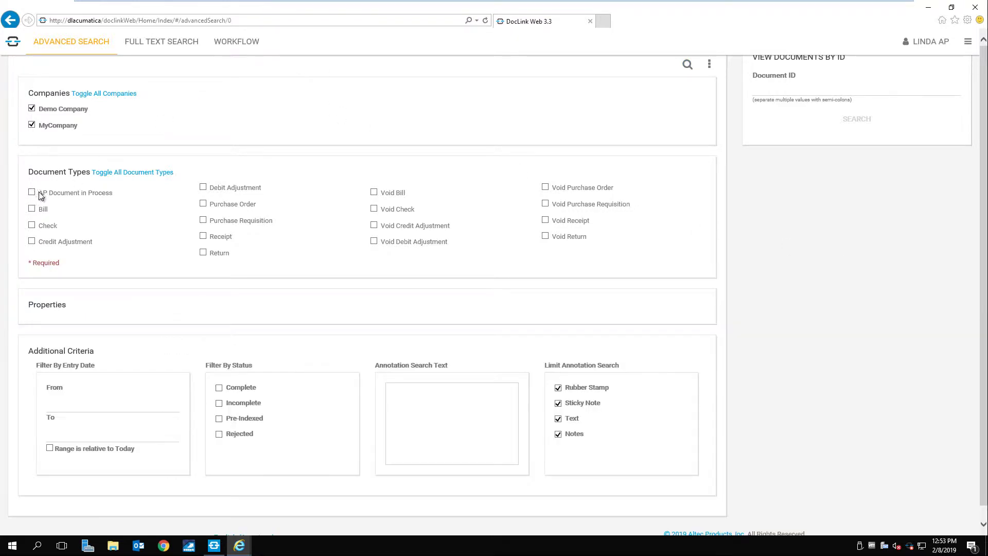
click(203, 205)
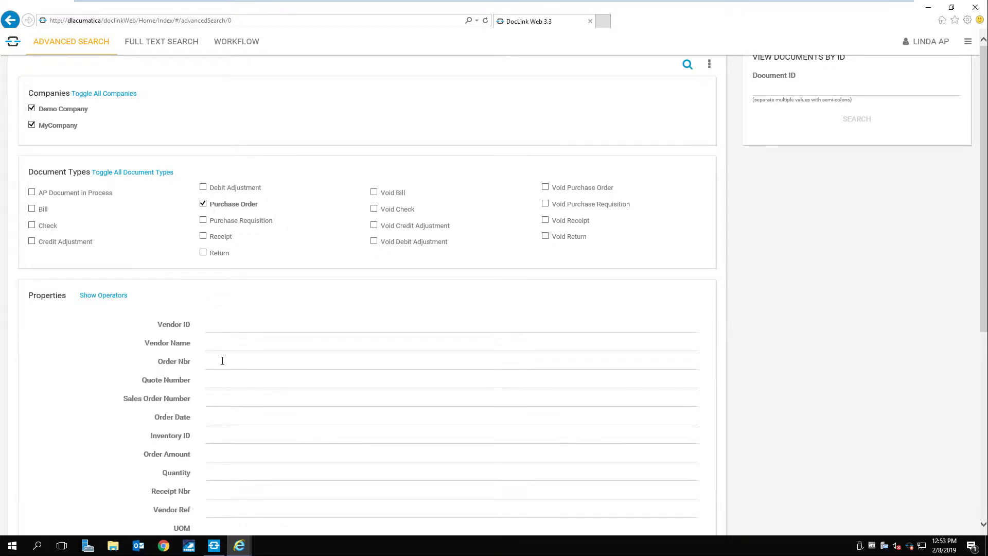
click(231, 362)
text(PO00)
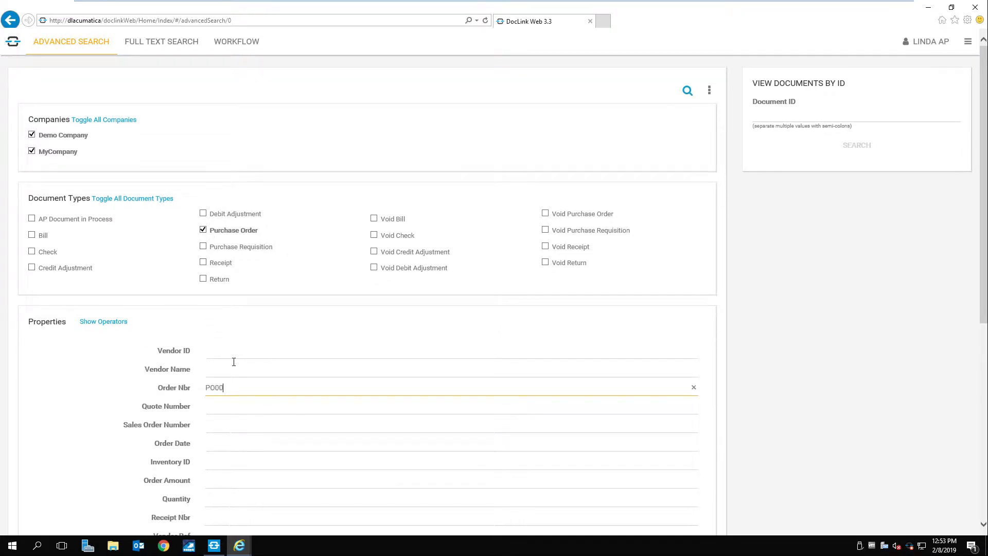
text(0594)
Open the PO000594 search result, scroll down to its 733.80 total, then close the browser.
click(687, 93)
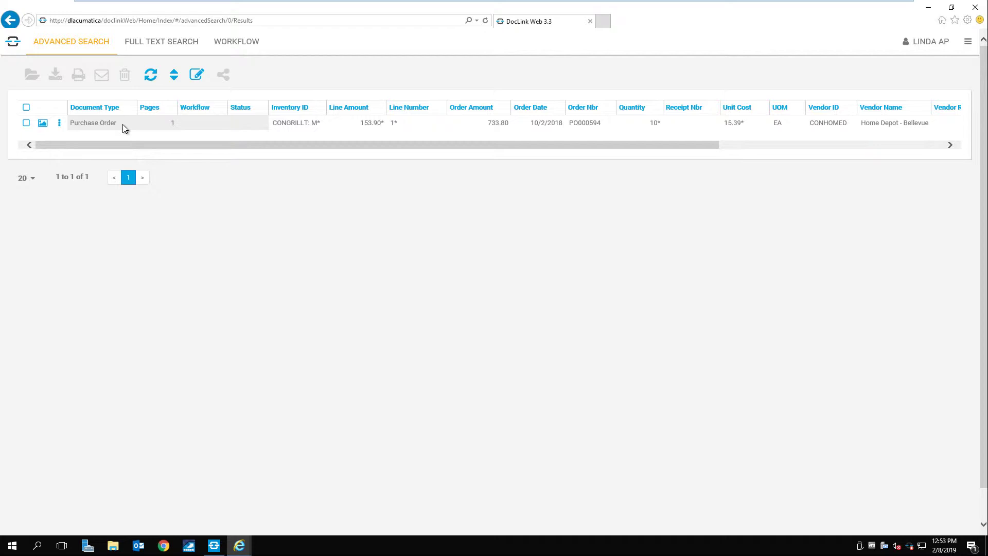
double_click(125, 127)
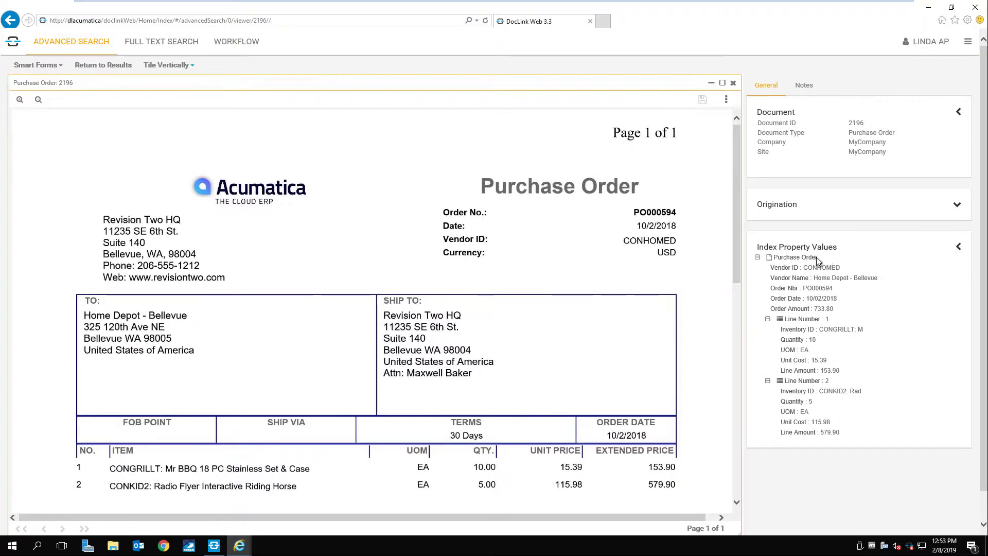
drag(734, 237, 721, 410)
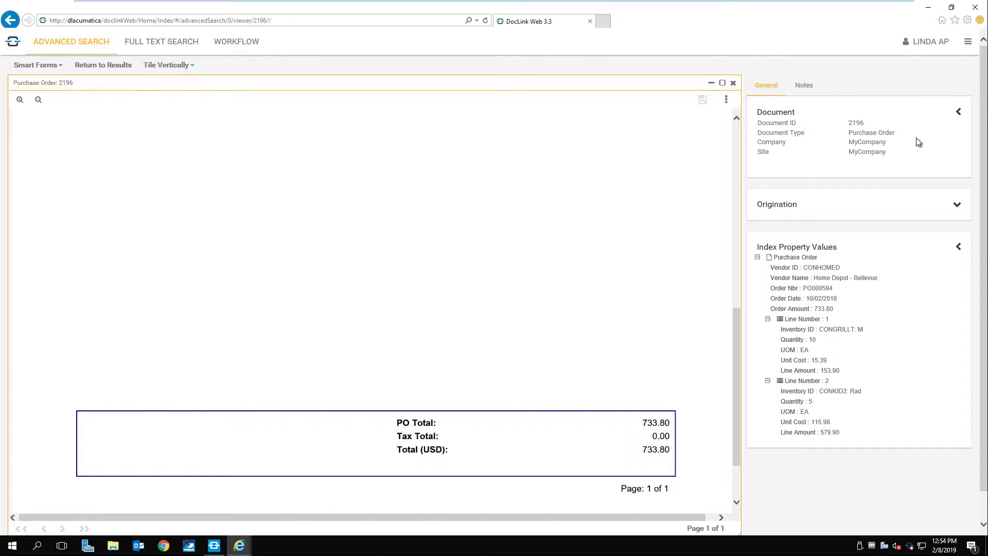
click(974, 7)
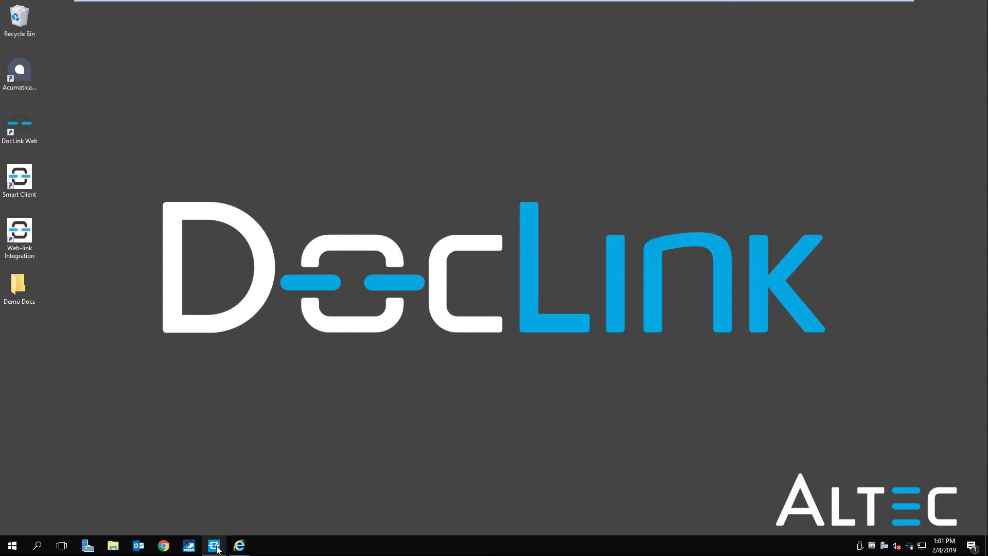
Open the Packing Slips batch and index the slip with Workflow Receiving and Company MyCompany.
click(217, 548)
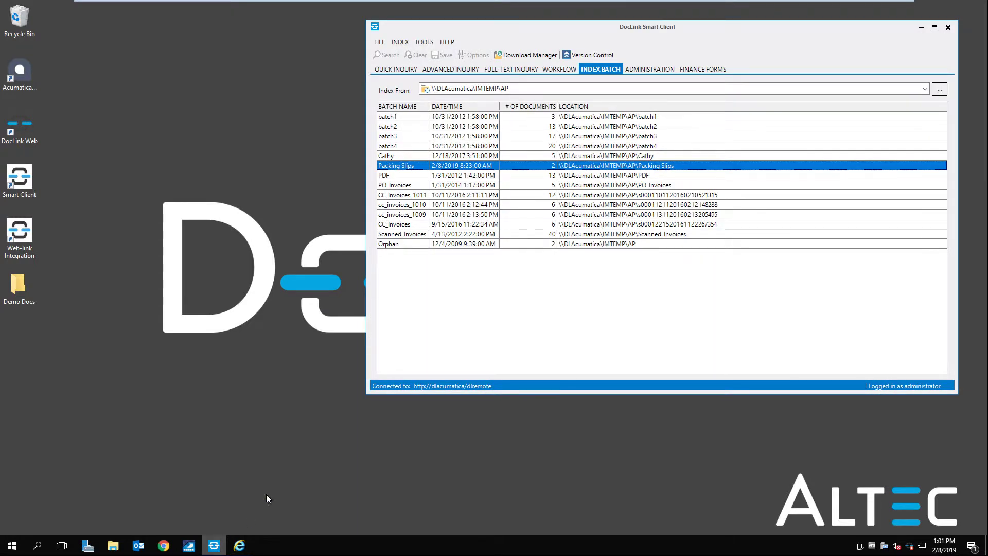
double_click(497, 165)
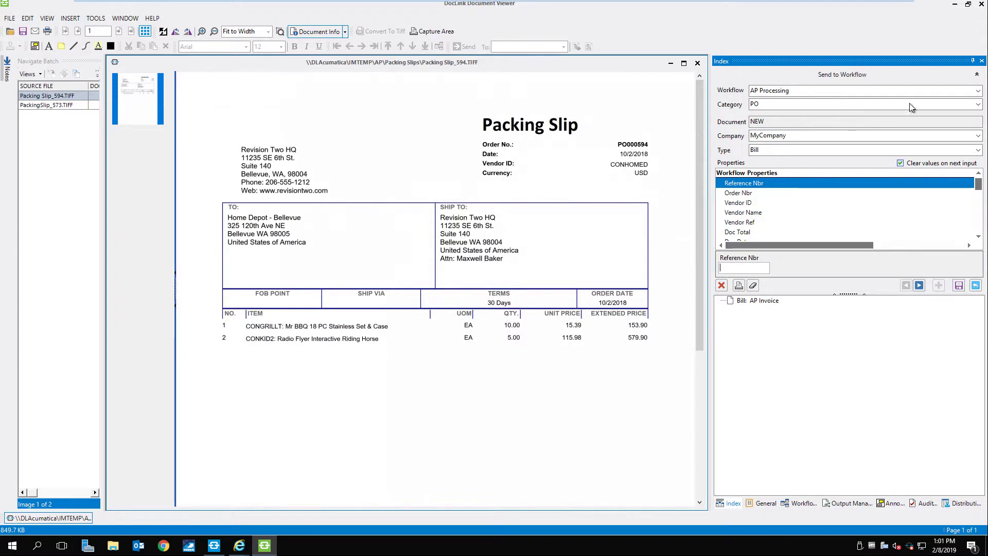
click(974, 92)
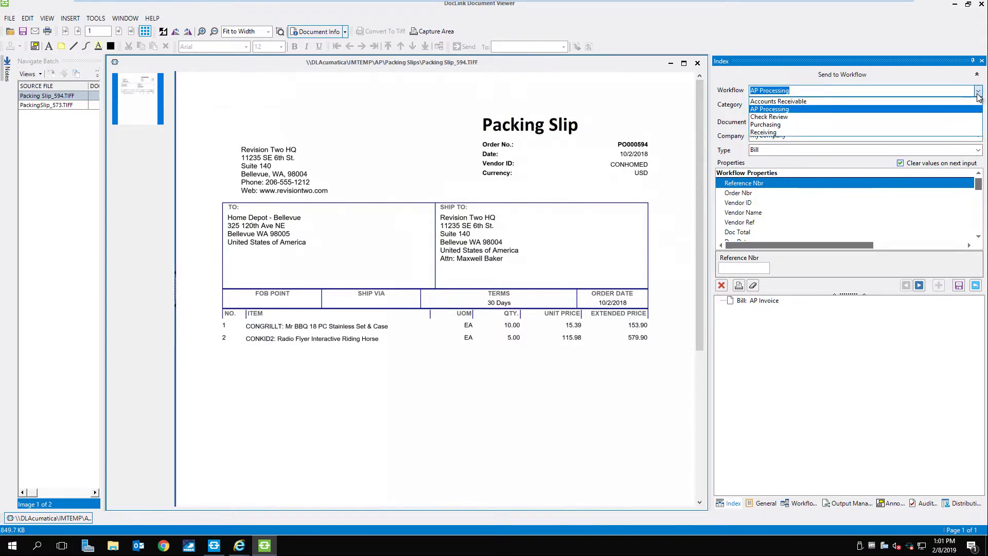
click(919, 132)
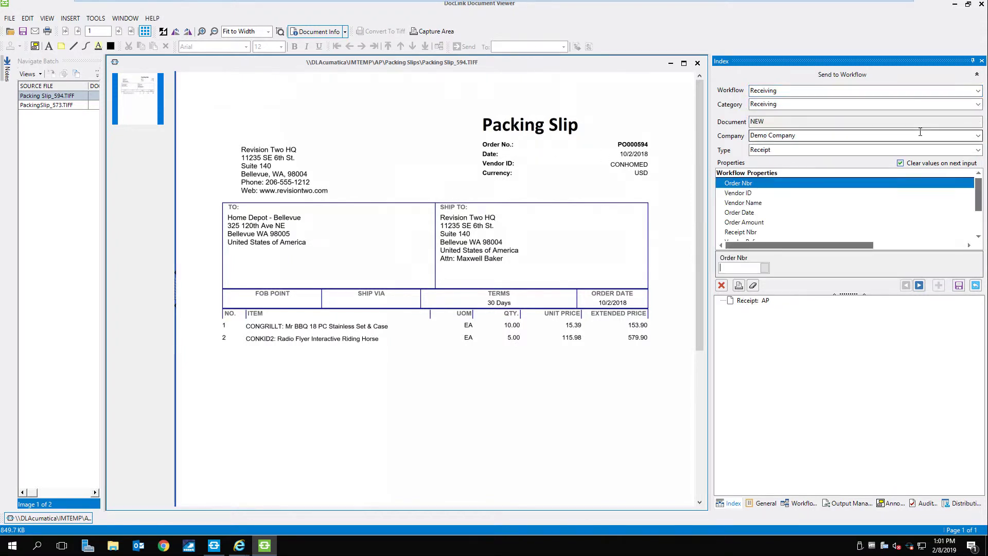
click(978, 136)
click(958, 154)
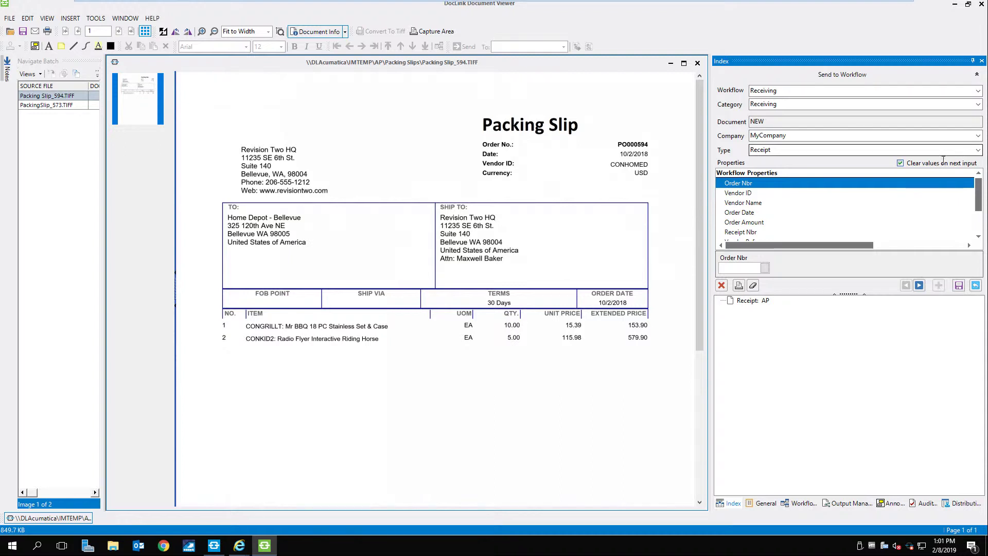
click(763, 268)
Link the packing slip to open order PO000594, save it as a receipt, and close the viewer.
click(764, 269)
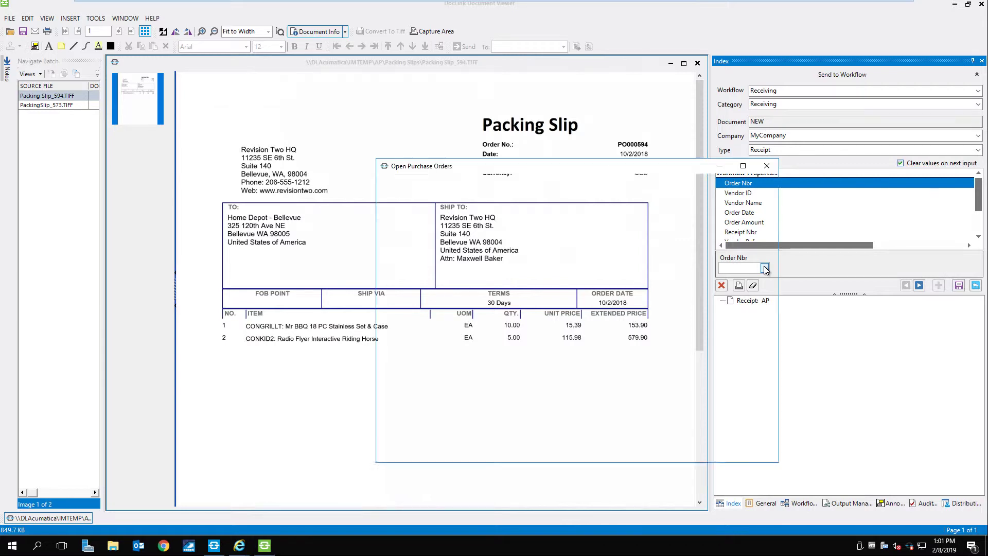
double_click(439, 245)
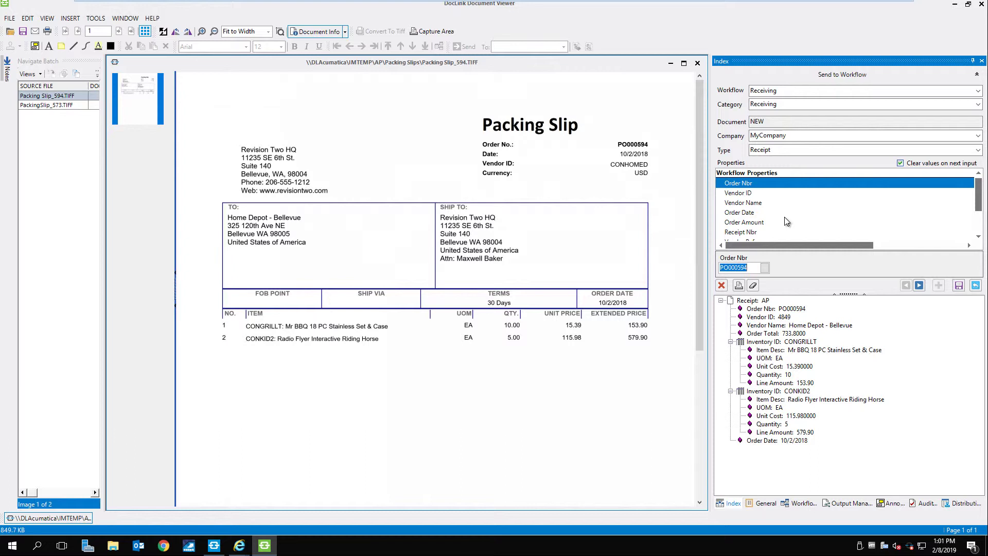
click(959, 286)
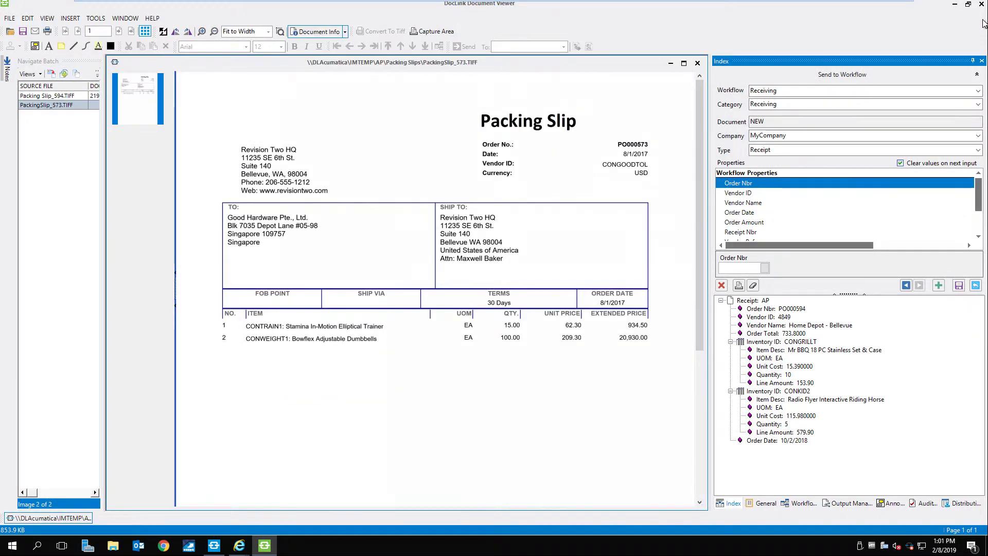
click(981, 4)
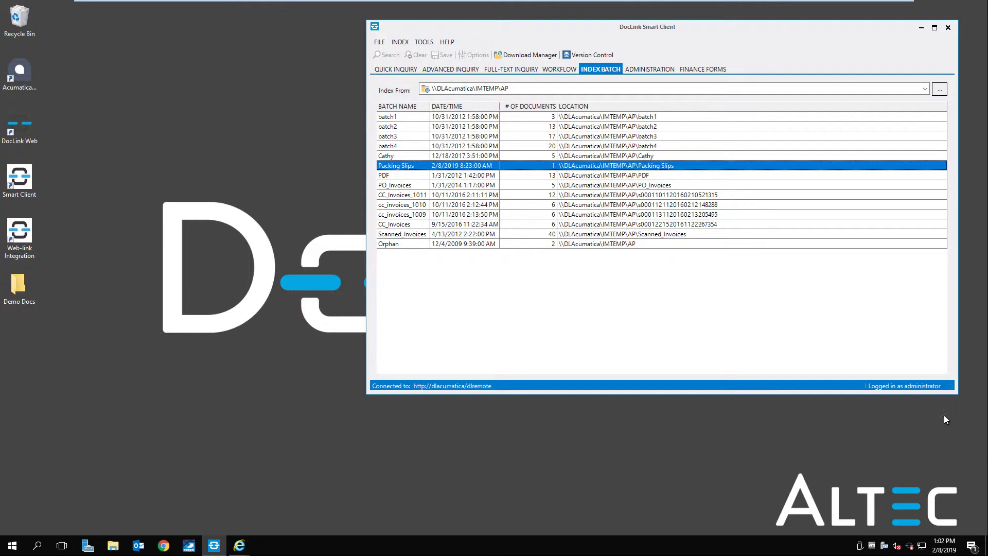
Minimize Smart Client and sign in to DocLink Web using the saved login.
click(921, 27)
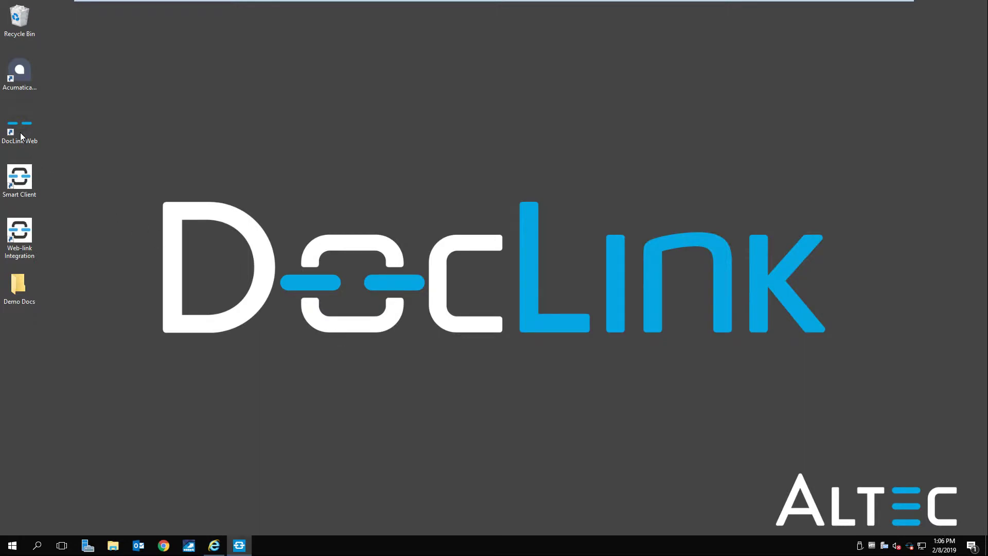
double_click(20, 132)
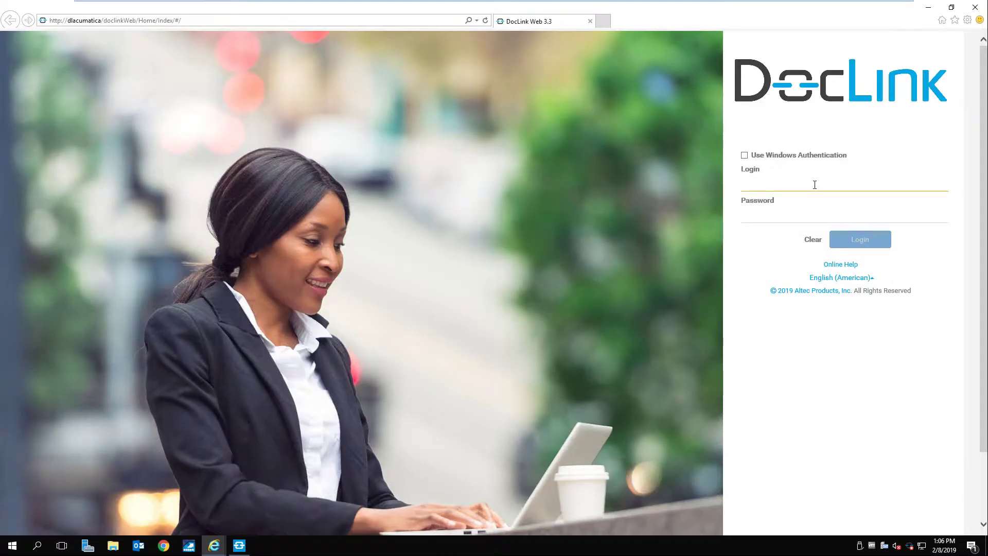
text(l)
key(Return)
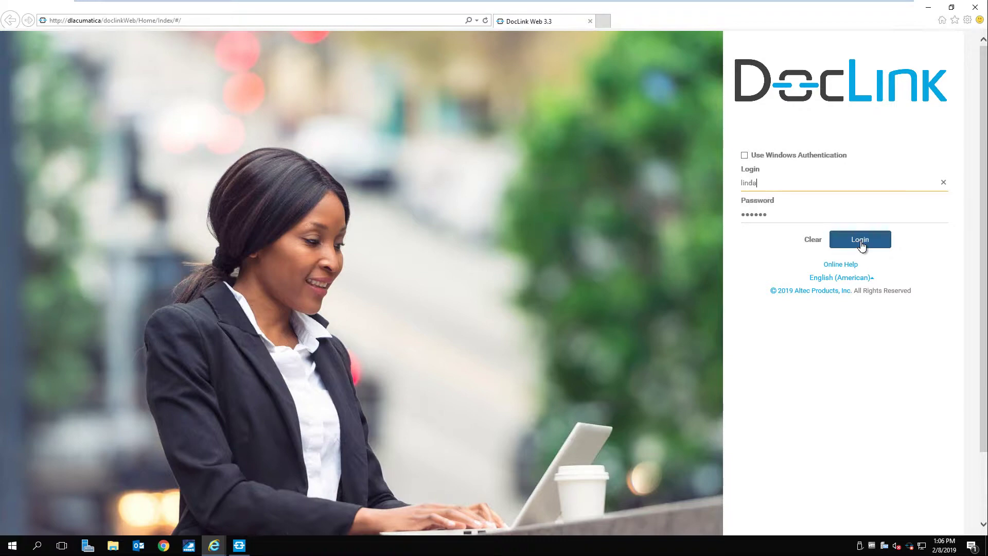
click(861, 241)
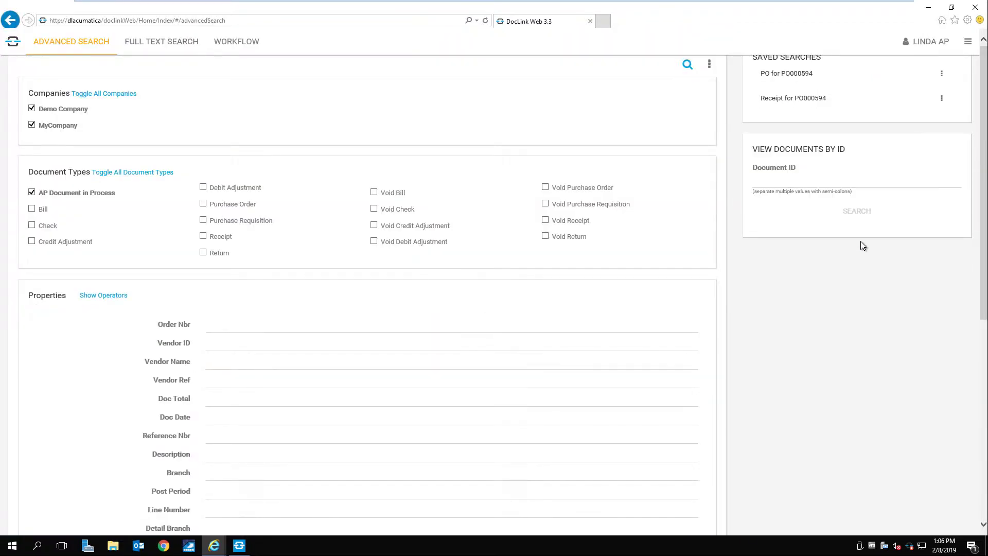
Search the WORKFLOW tab for documents in the Receiving workflow.
click(248, 43)
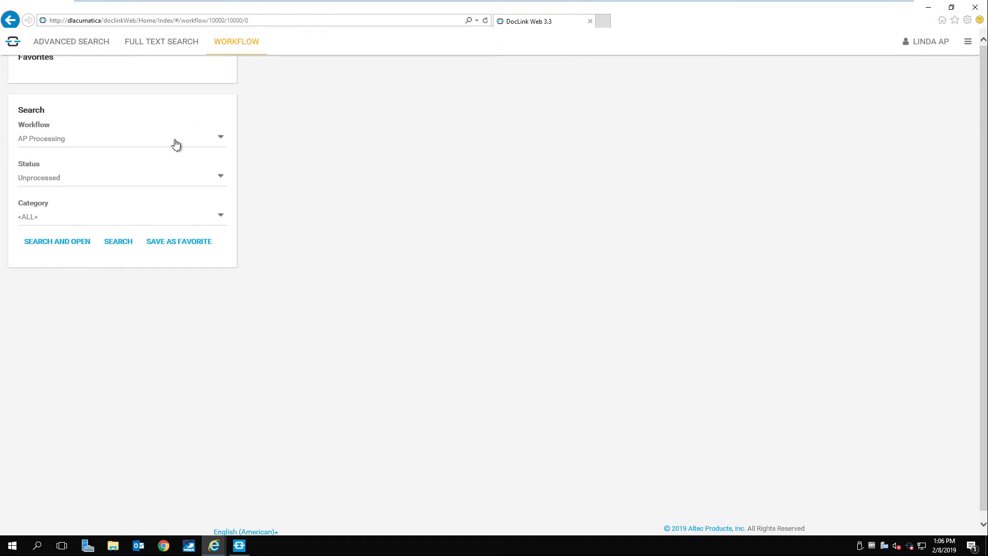
click(167, 146)
click(52, 205)
click(114, 246)
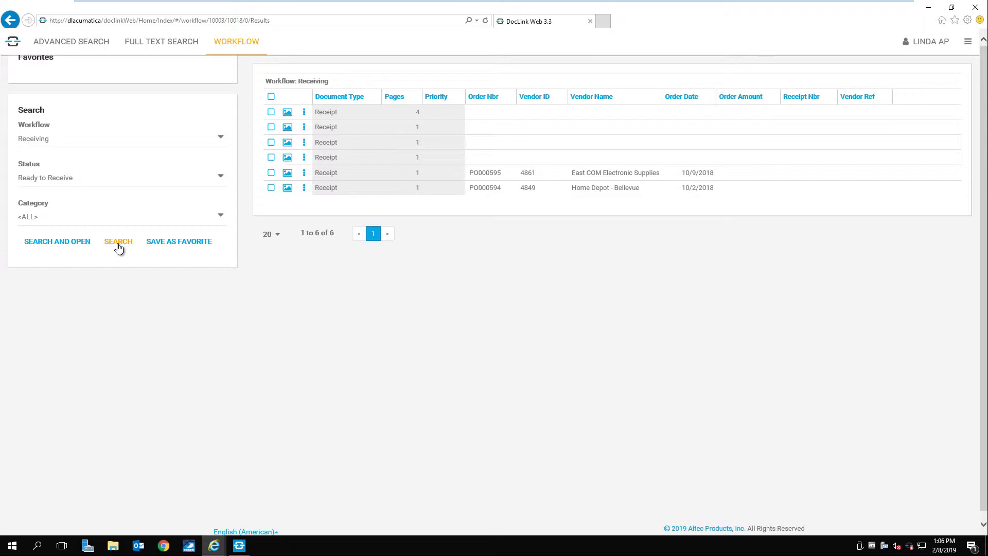
Open the PO000594 receipt, review its General tab, send it to Received in Acumatica, and minimize the browser.
double_click(362, 214)
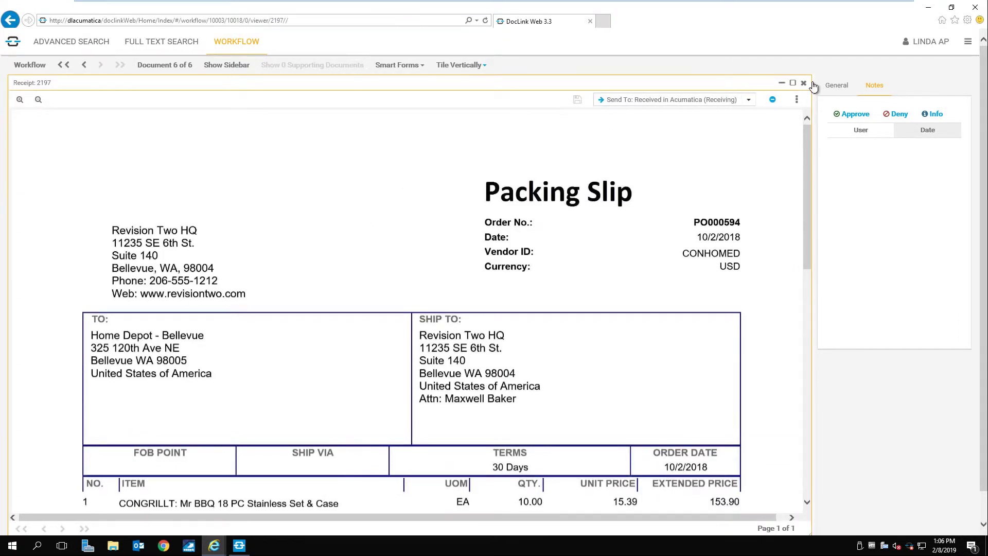
click(837, 86)
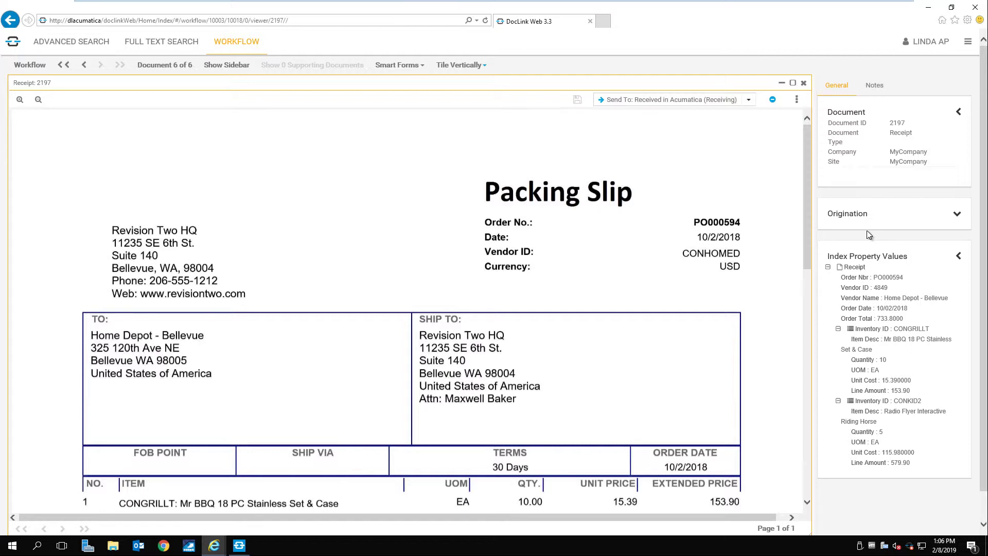
click(656, 100)
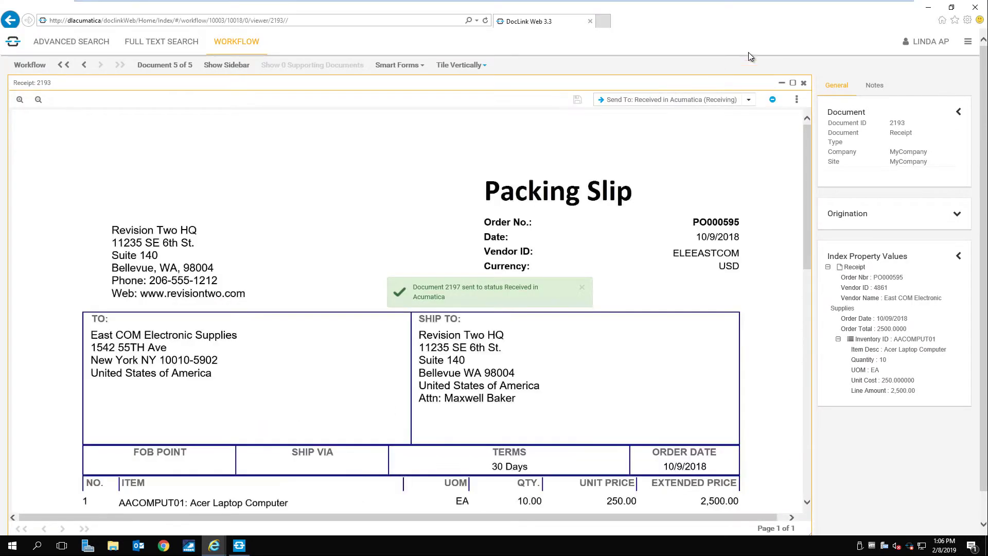
click(929, 9)
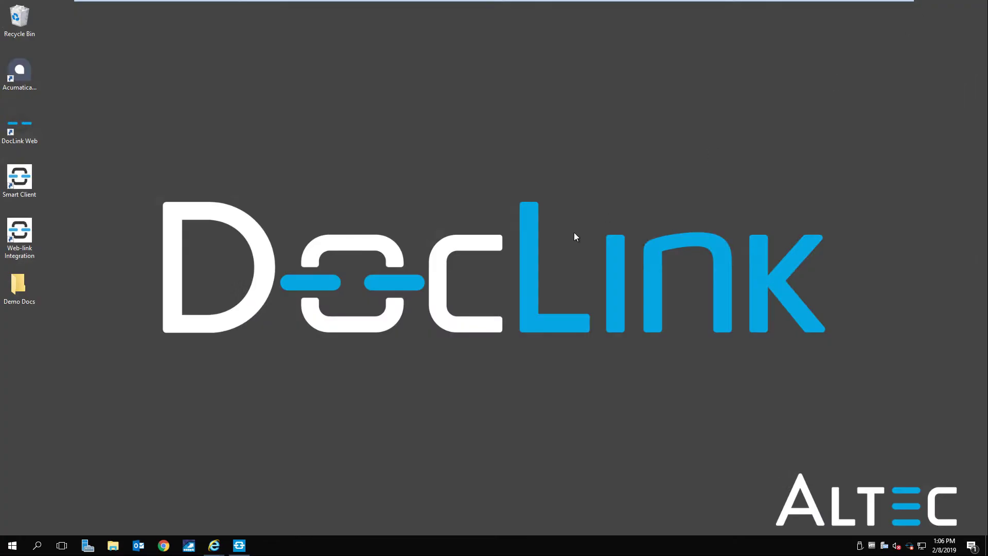
Restore the Purchase Receipts window, open PR000533 and view its linked DocLink documents.
mouse_move(216, 546)
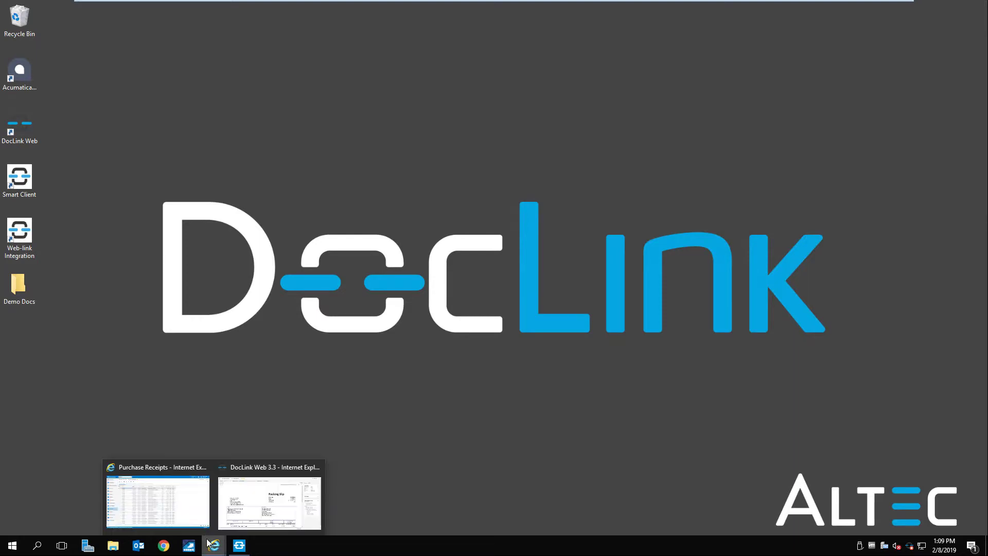
click(191, 509)
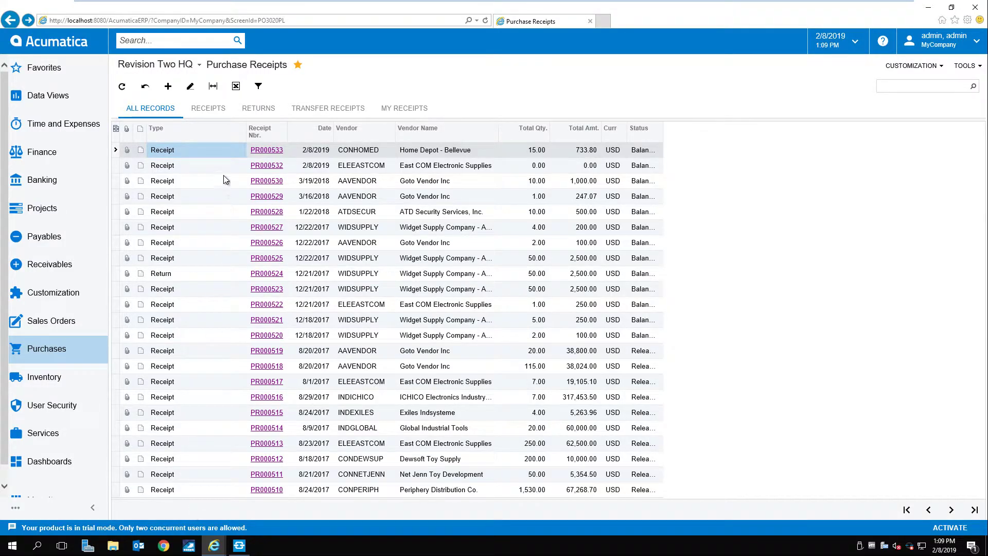
double_click(224, 151)
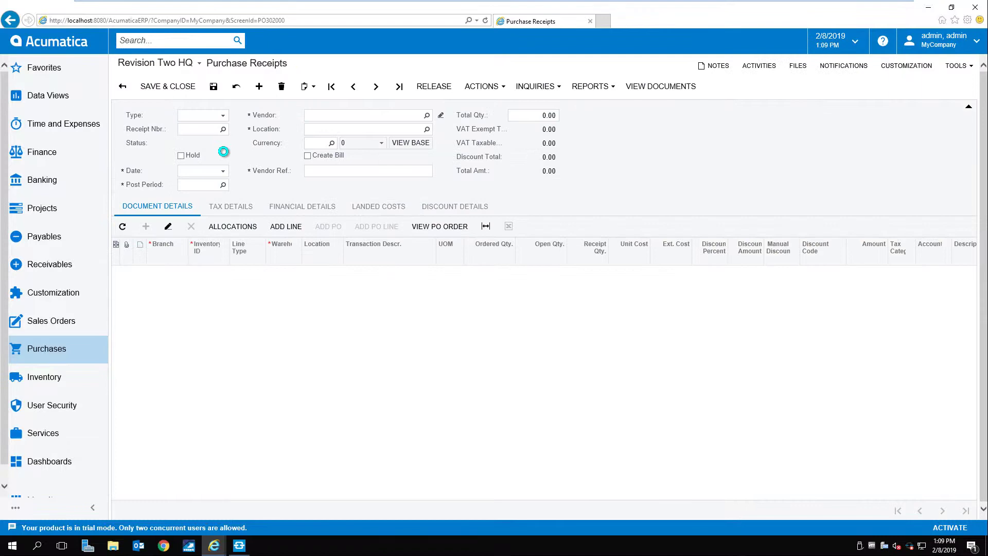
click(658, 88)
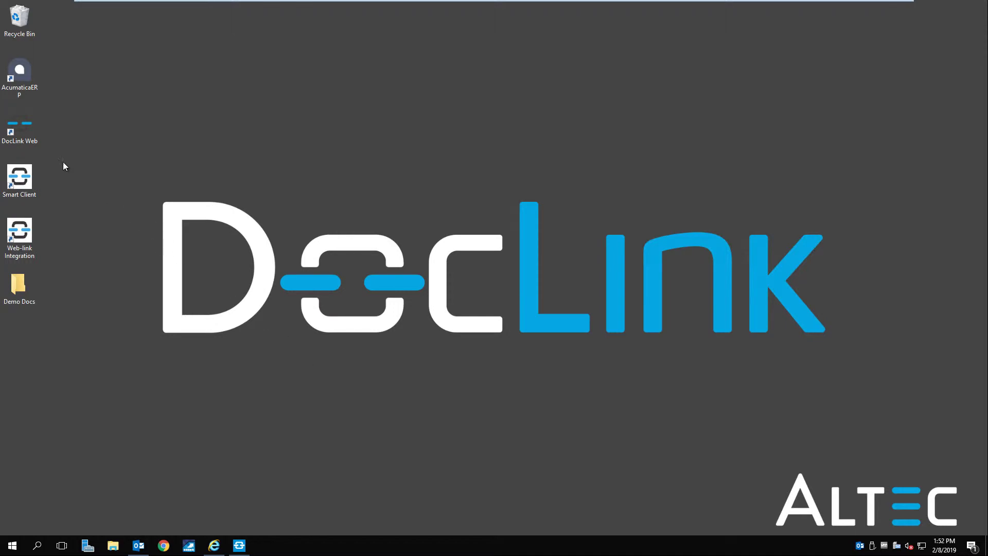
Relaunch DocLink Web, maximize it, and log in with the saved login suggestion.
double_click(23, 133)
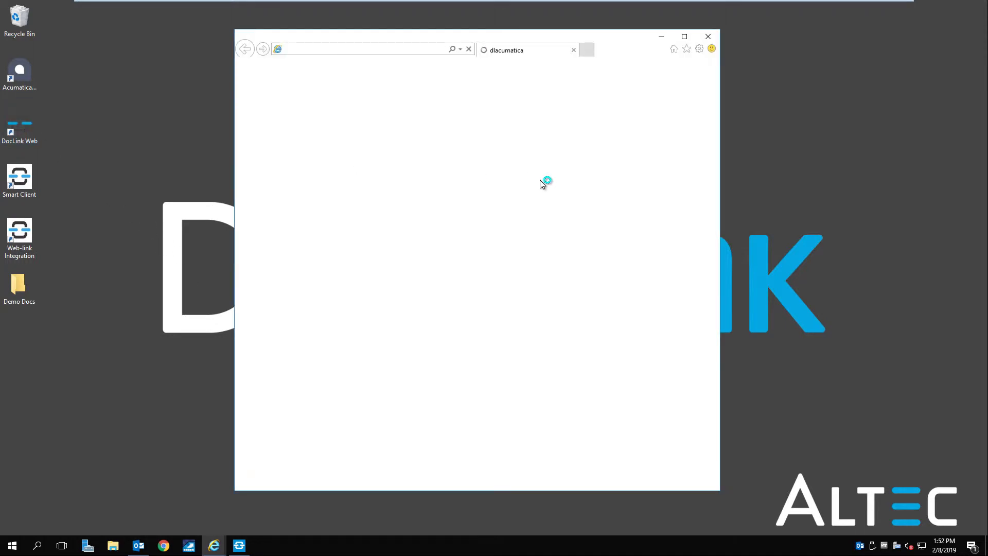
click(685, 36)
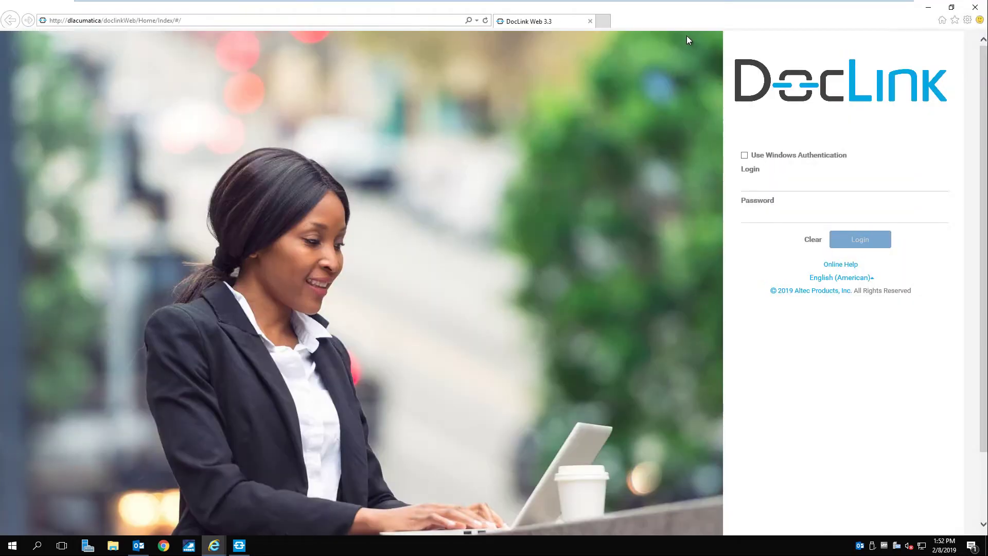
click(788, 184)
text(l)
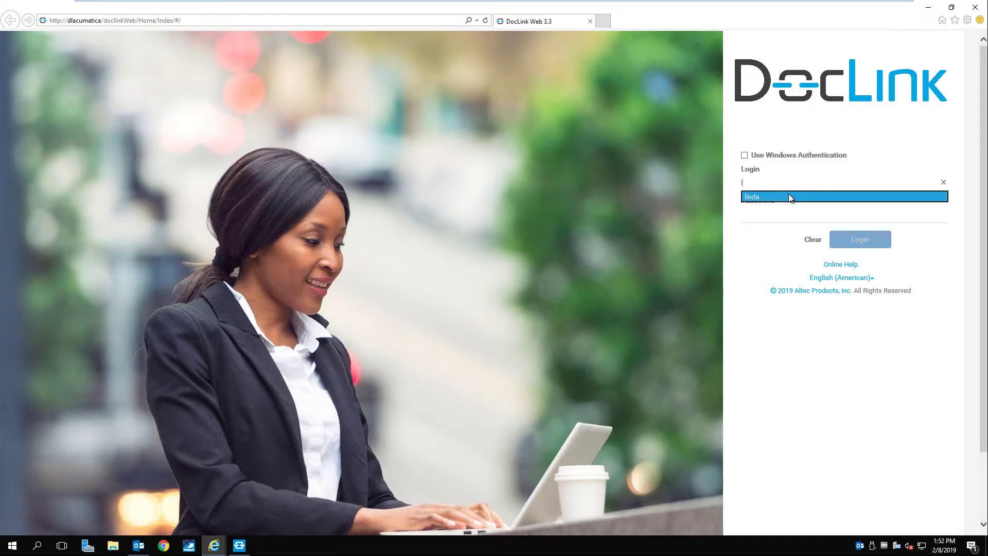
click(788, 197)
click(848, 242)
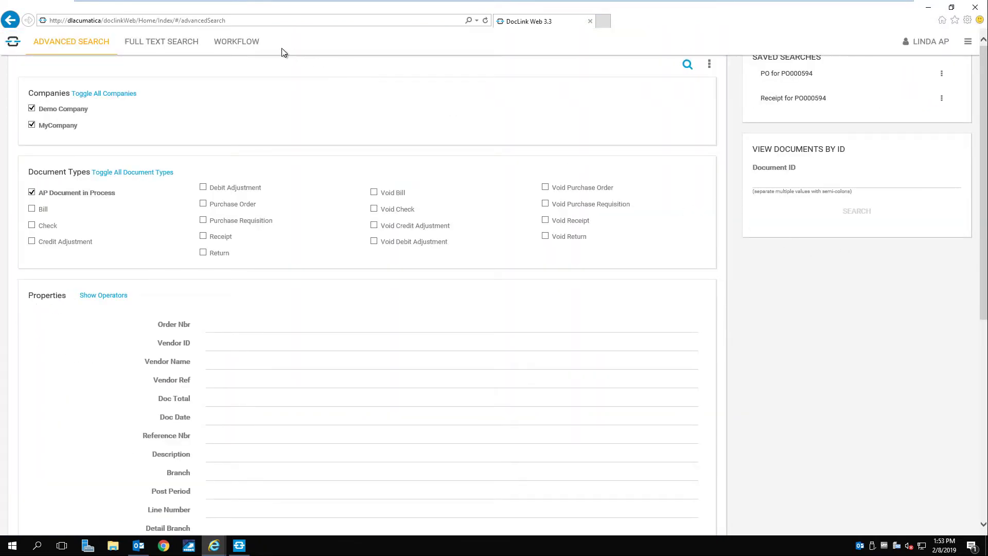
Search the Workflow for unprocessed documents in the PO category.
click(245, 45)
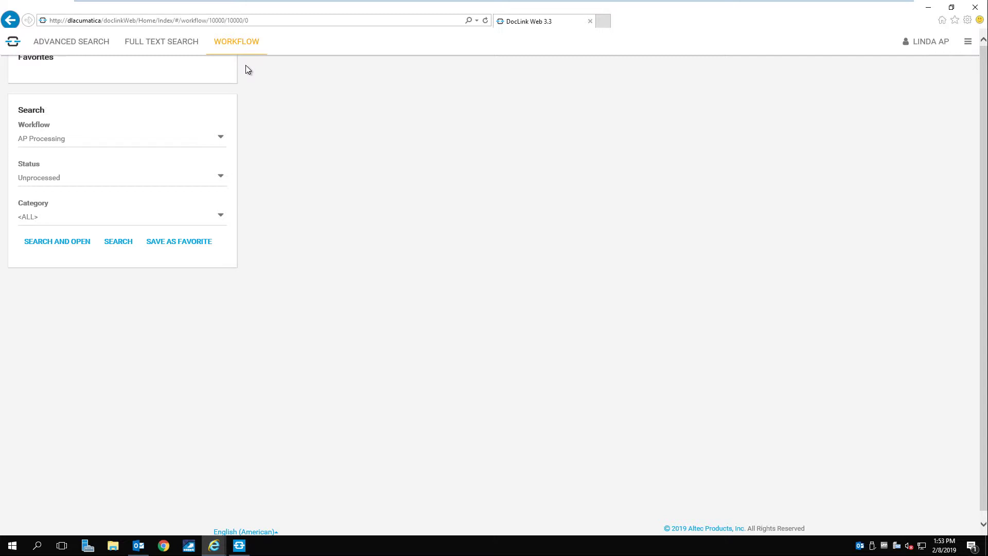
click(141, 221)
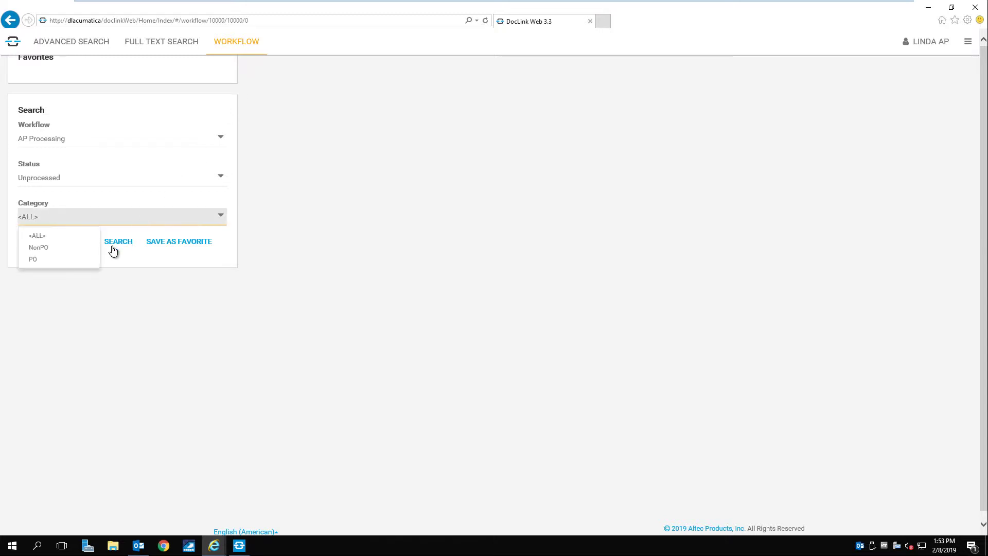
click(83, 262)
click(116, 241)
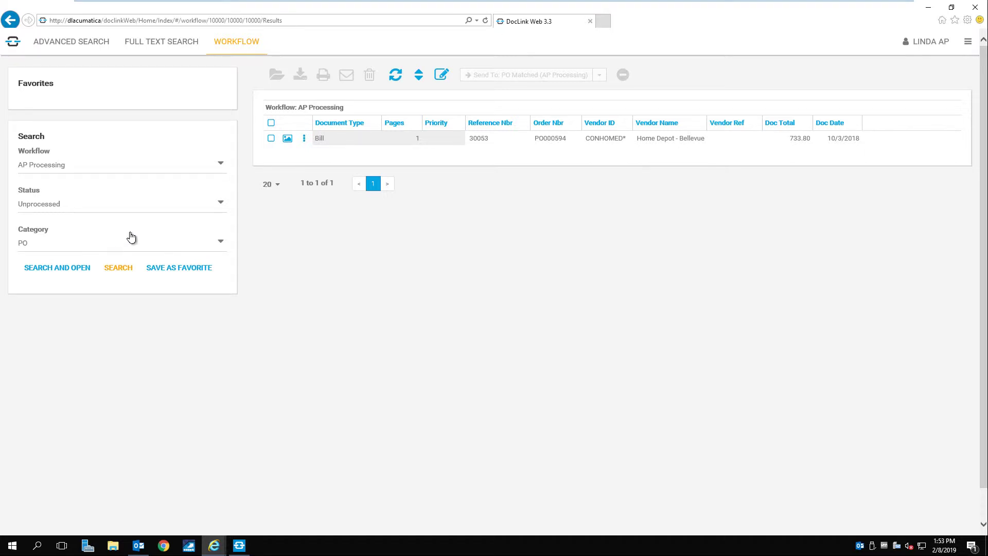
Select the PO000594 bill with both supporting documents and open it in the viewer.
click(340, 138)
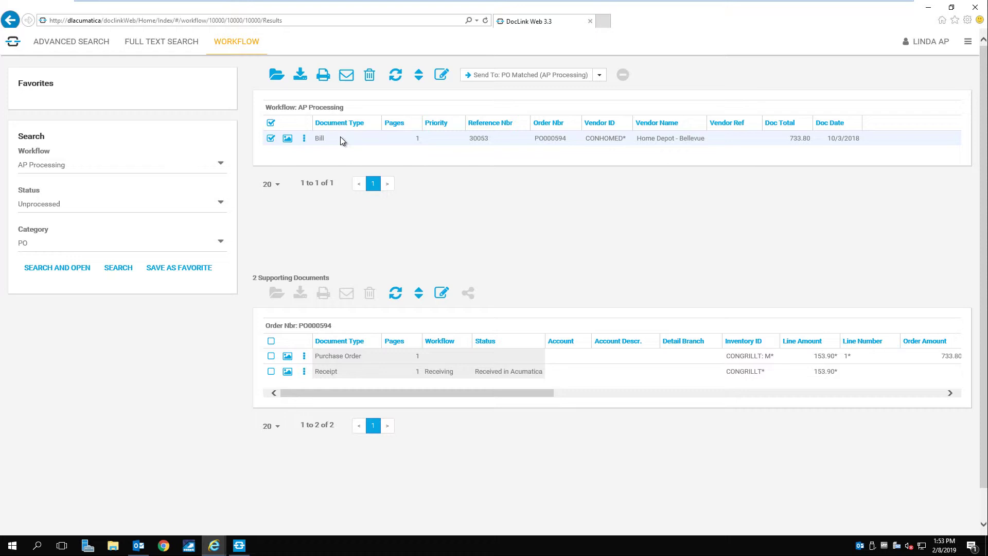
click(270, 341)
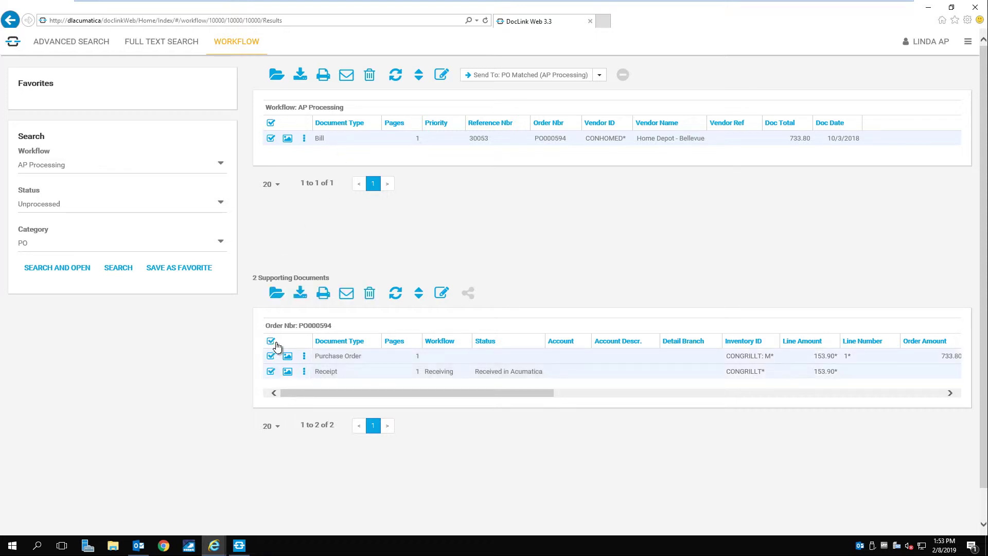
click(277, 76)
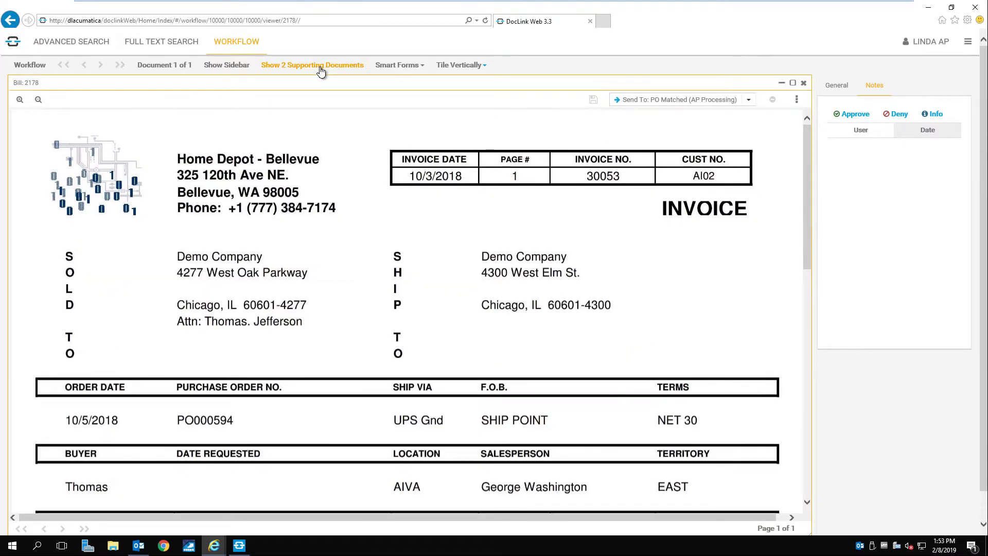
Show the bill's two supporting documents beside it and zoom in on the purchase order.
click(320, 67)
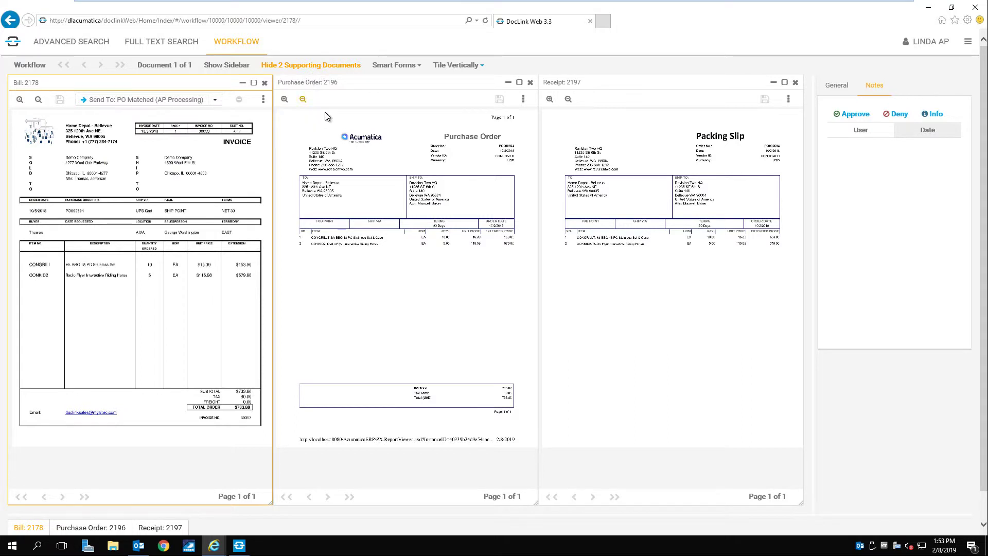
click(309, 108)
click(285, 100)
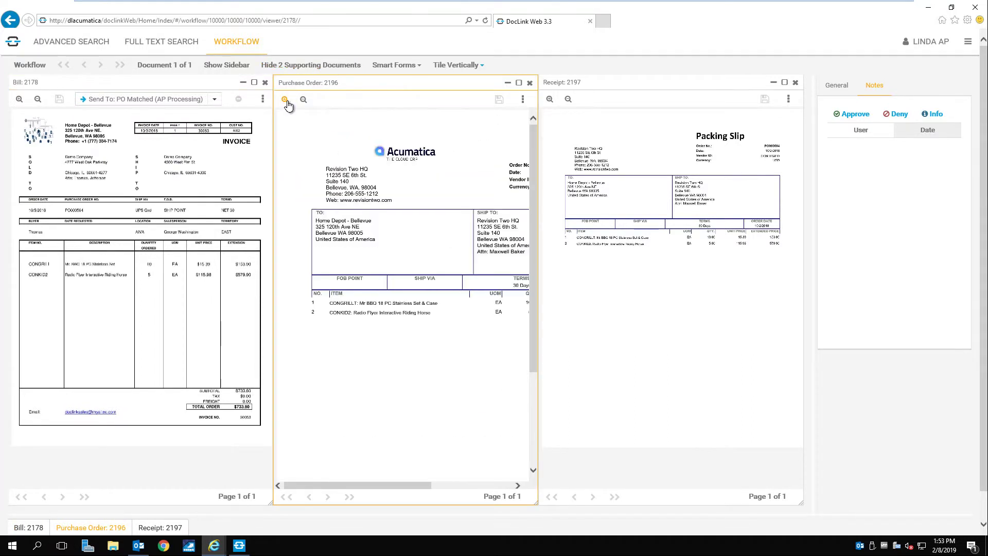
drag(371, 486, 486, 496)
Zoom in on bill 2178, send it to PO Matched (AP Processing), and minimize the browser.
click(19, 100)
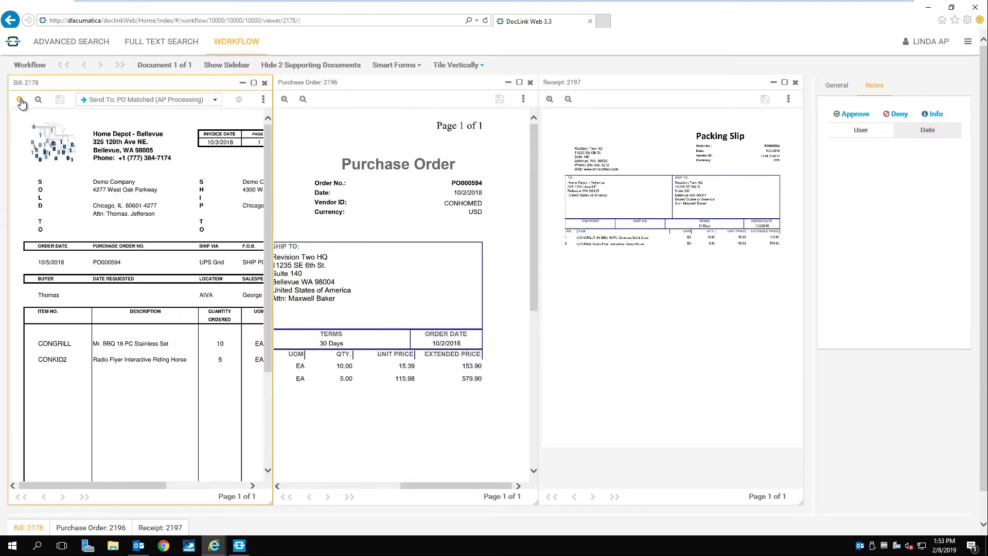
click(20, 101)
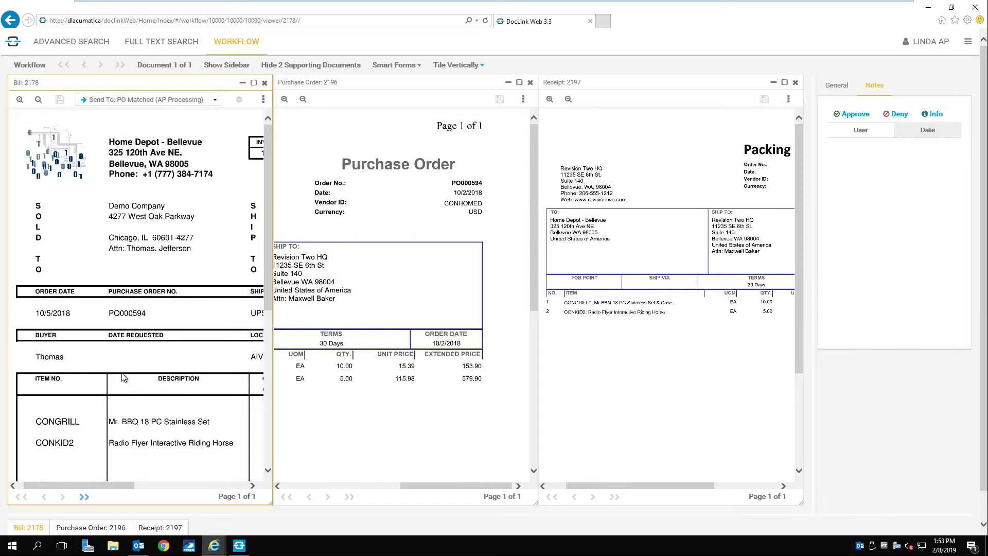
click(201, 101)
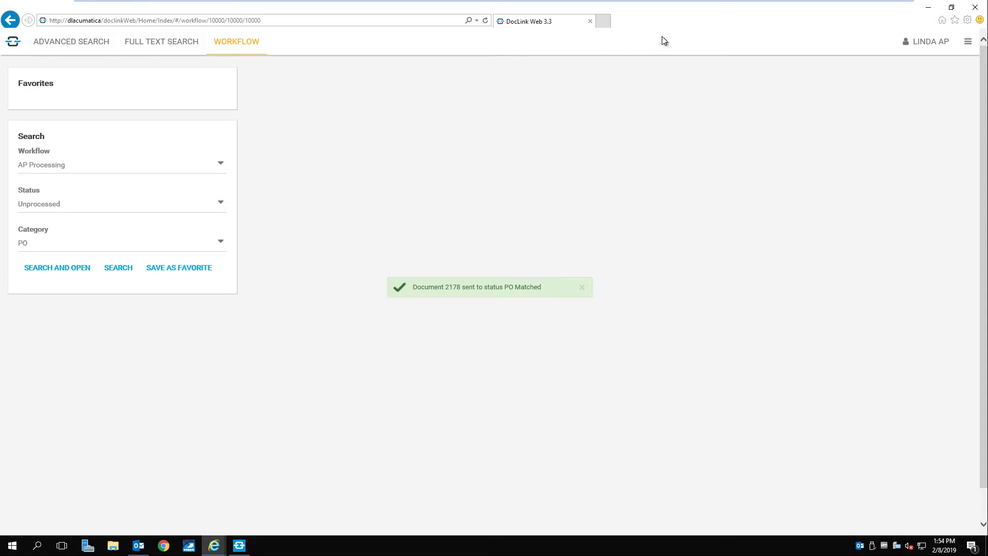
click(927, 7)
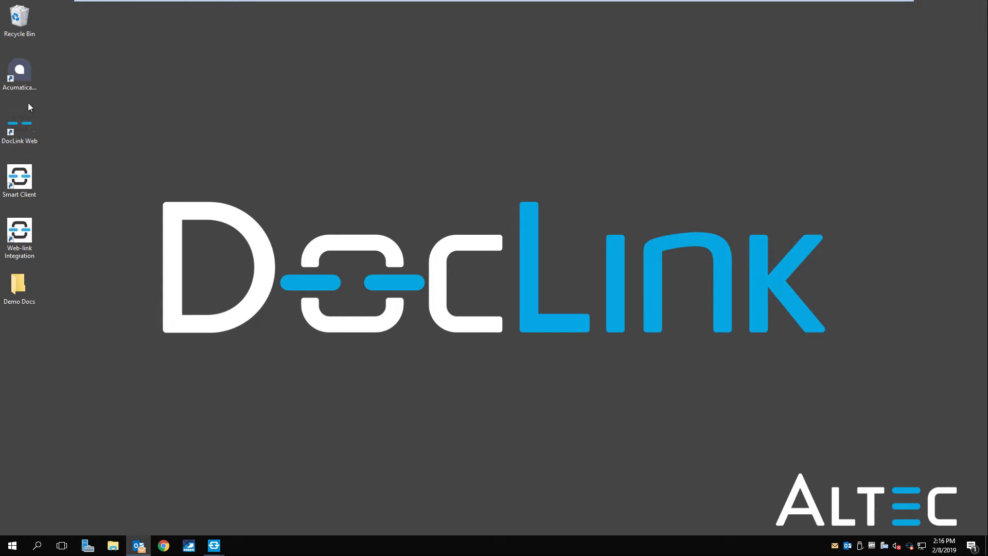
Launch Acumatica, sign in with the username and password, and maximize the window.
double_click(23, 87)
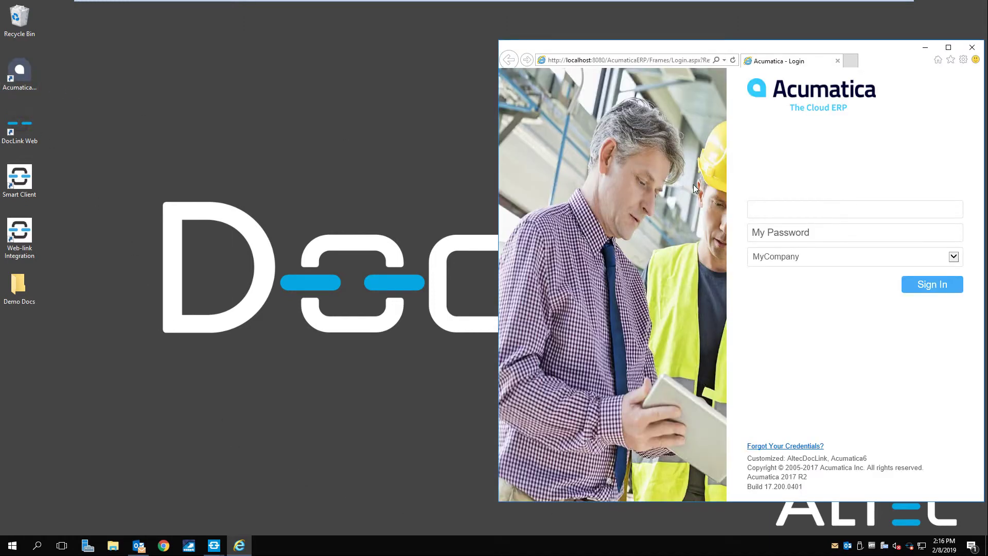
text(admin)
key(Tab)
text(setup)
key(Return)
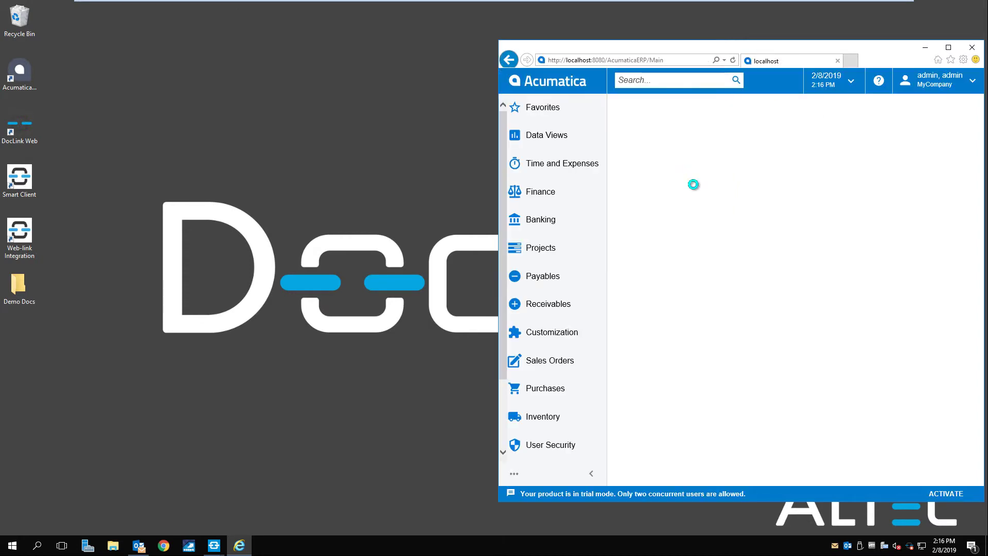
click(948, 47)
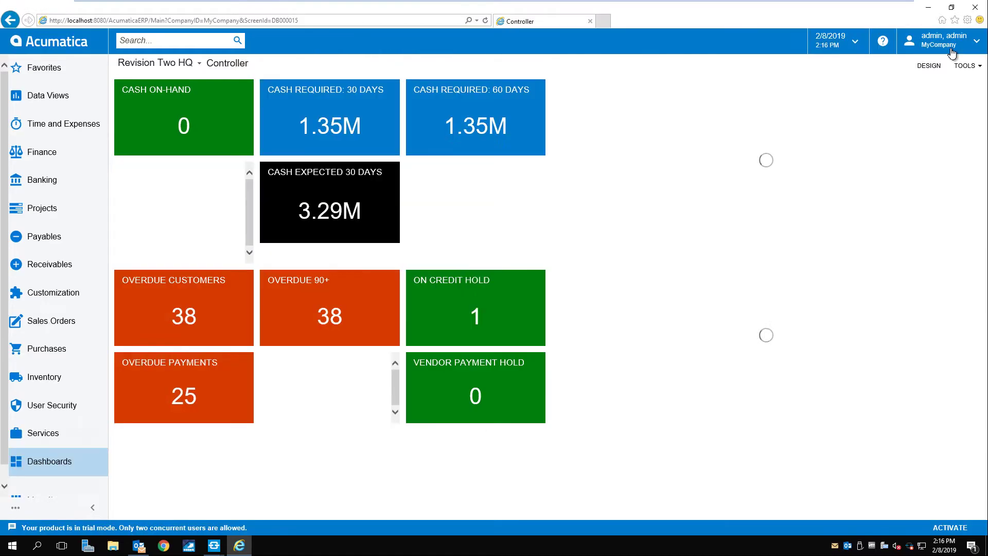
Open Home Depot - Bellevue bill 001226 from Bills and Adjustments and view its linked DocLink documents.
click(92, 235)
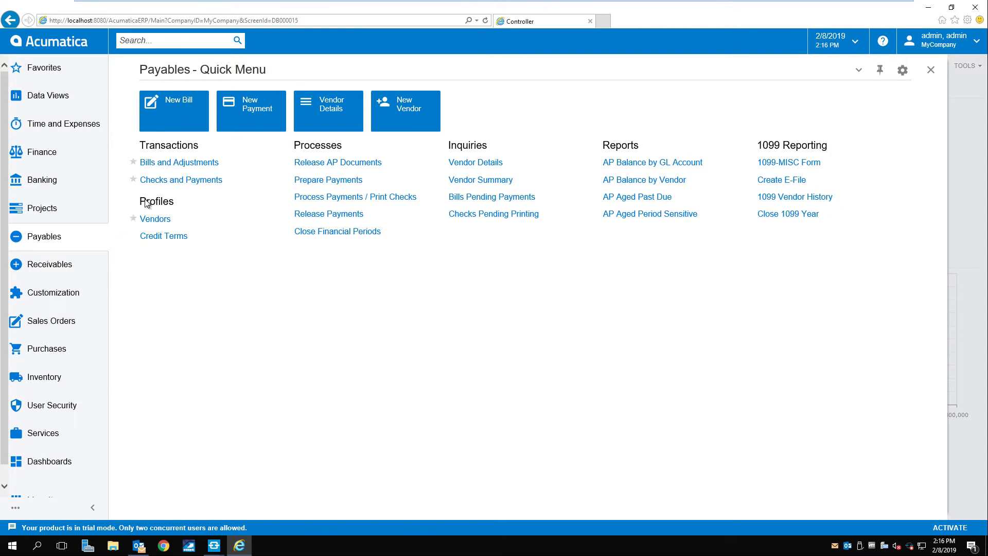
click(189, 162)
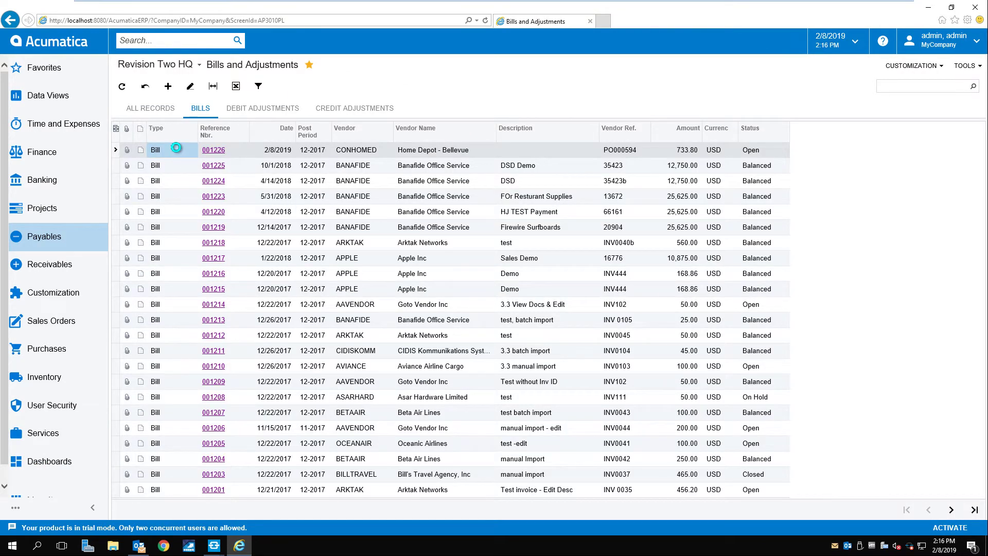
double_click(176, 149)
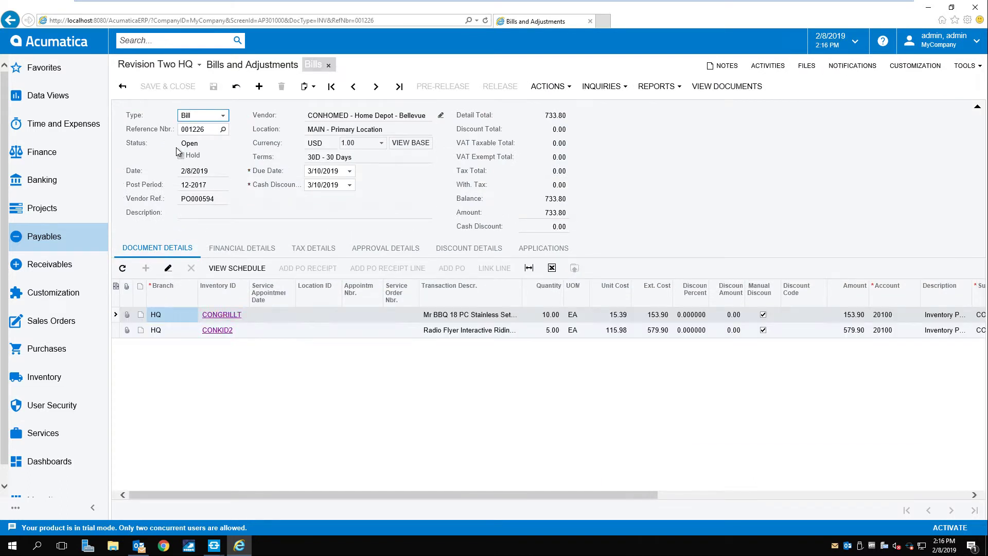
click(718, 88)
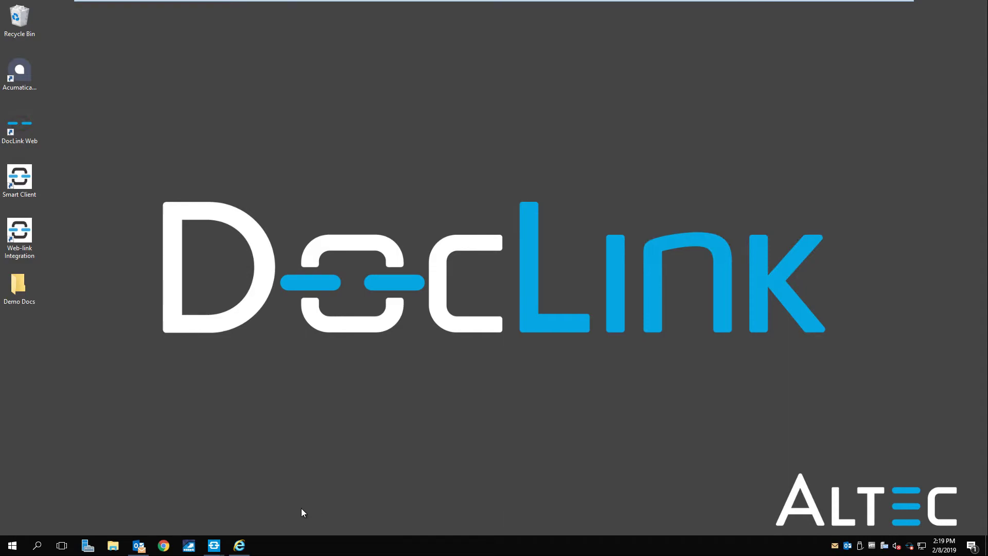
Start a new payment off hold with reference 30053 for vendor Home Depot - Bellevue.
click(240, 545)
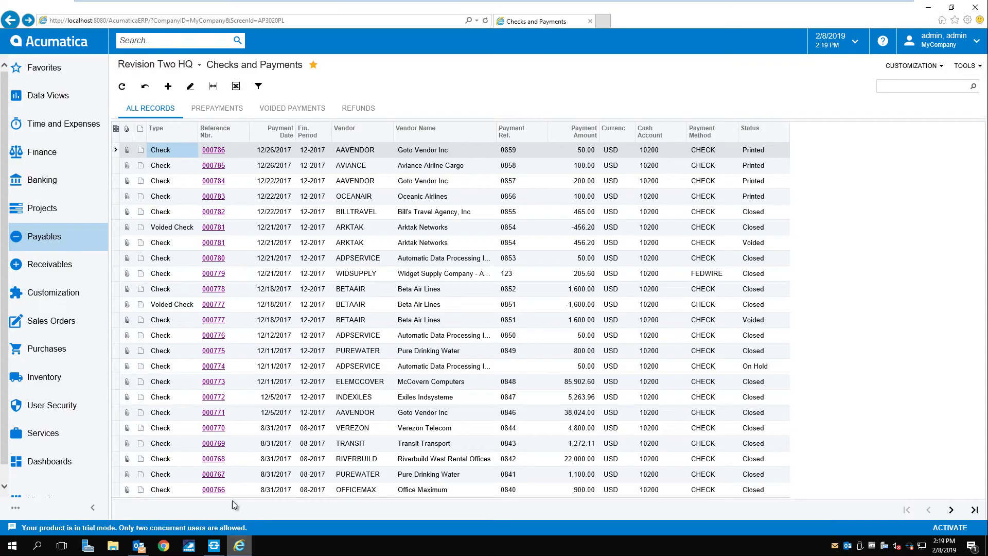
click(167, 86)
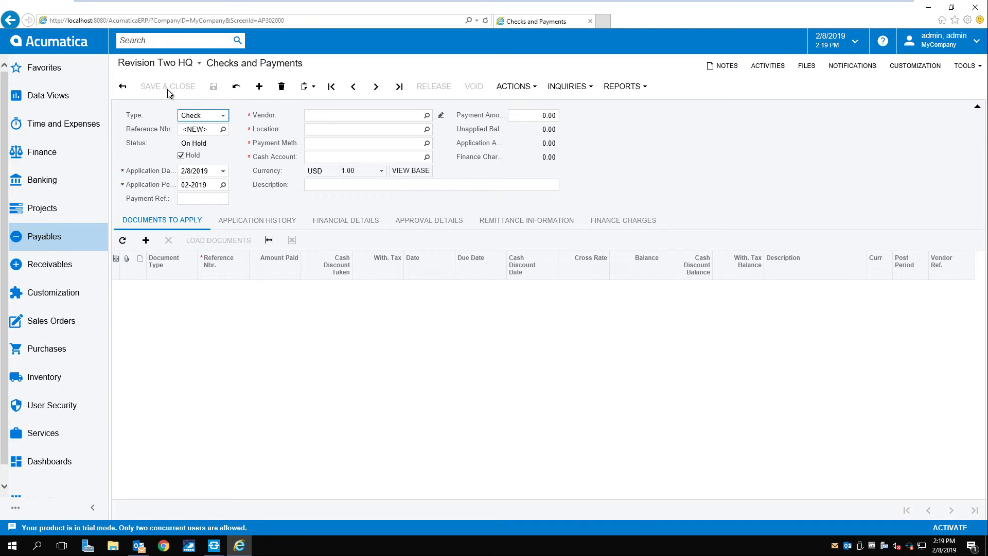
click(181, 155)
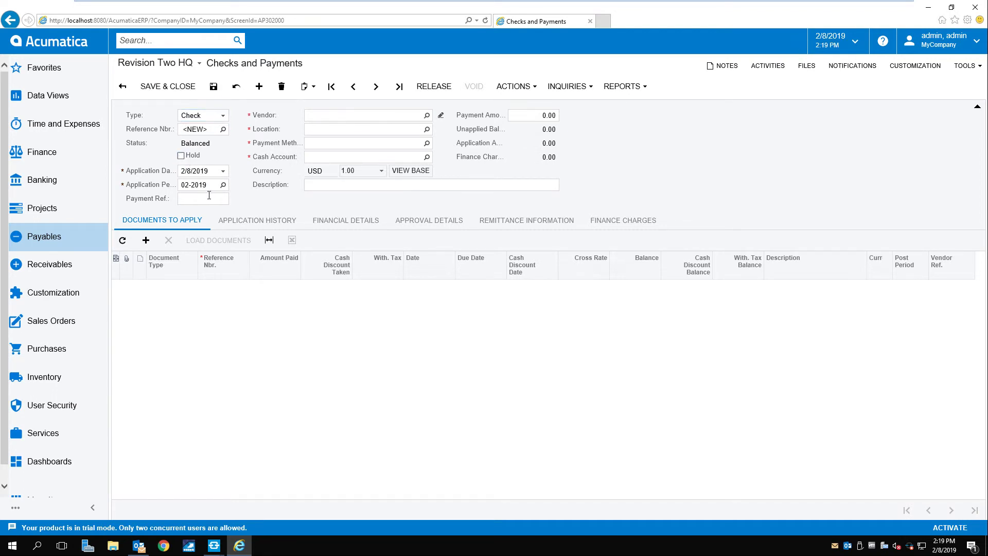
click(208, 198)
text(30053)
key(Tab)
text(hom)
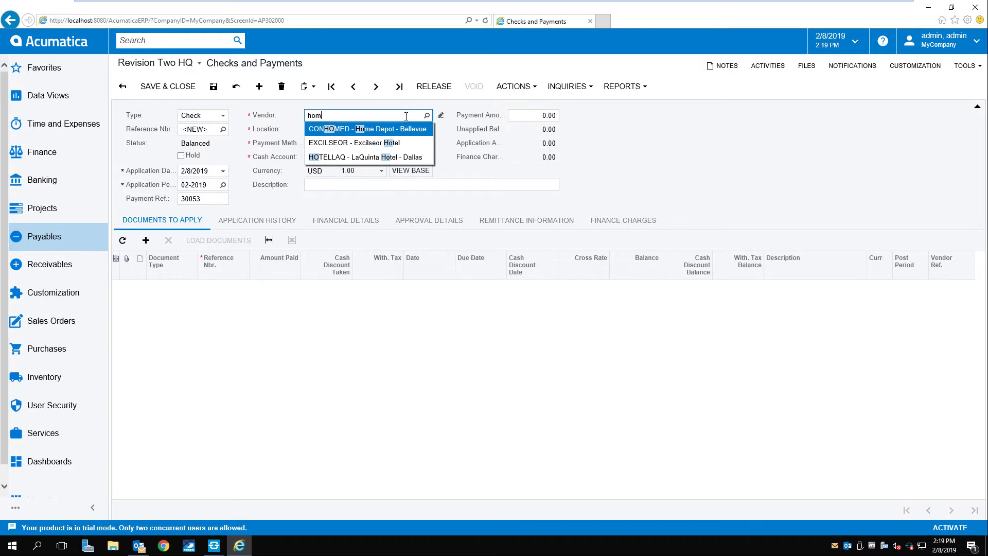
click(391, 128)
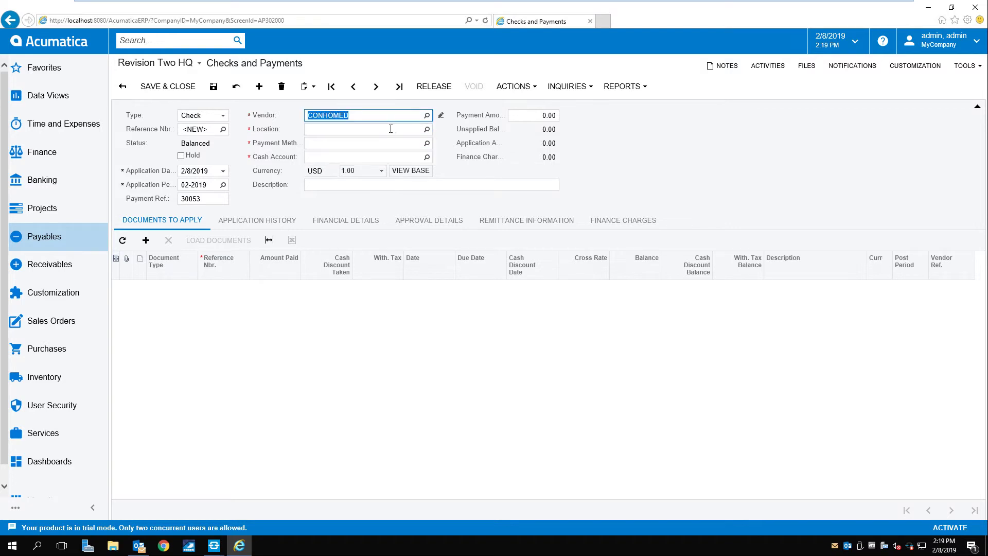
Load bill 001226, set the payment amount to 733.80, and send the check to printing.
click(218, 240)
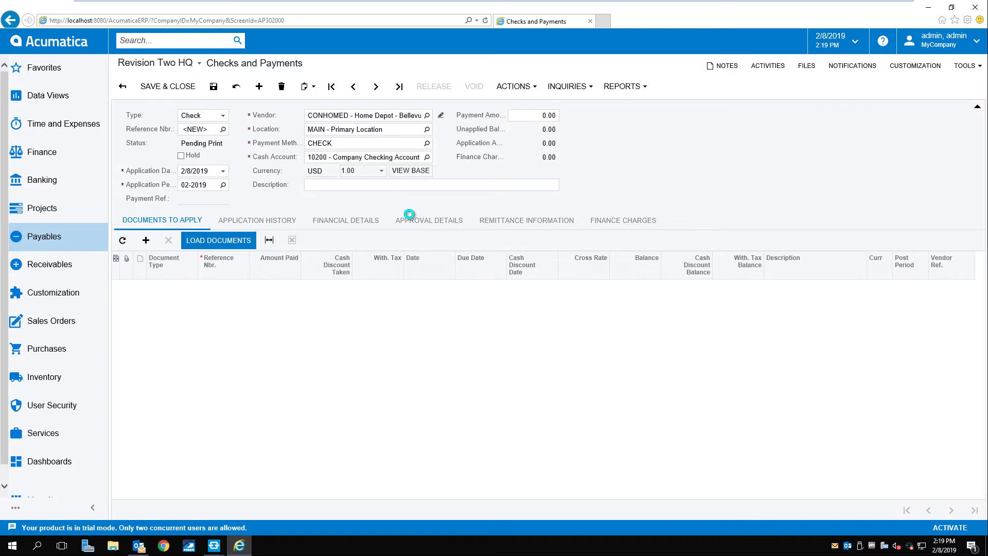
click(540, 115)
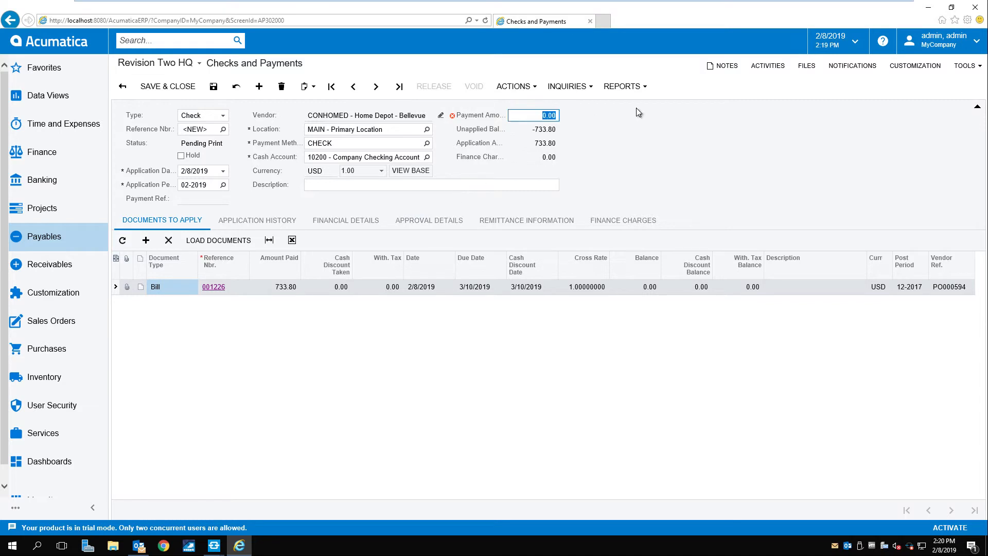
text(73.)
key(BackSpace)
text(3.80)
click(648, 112)
click(514, 87)
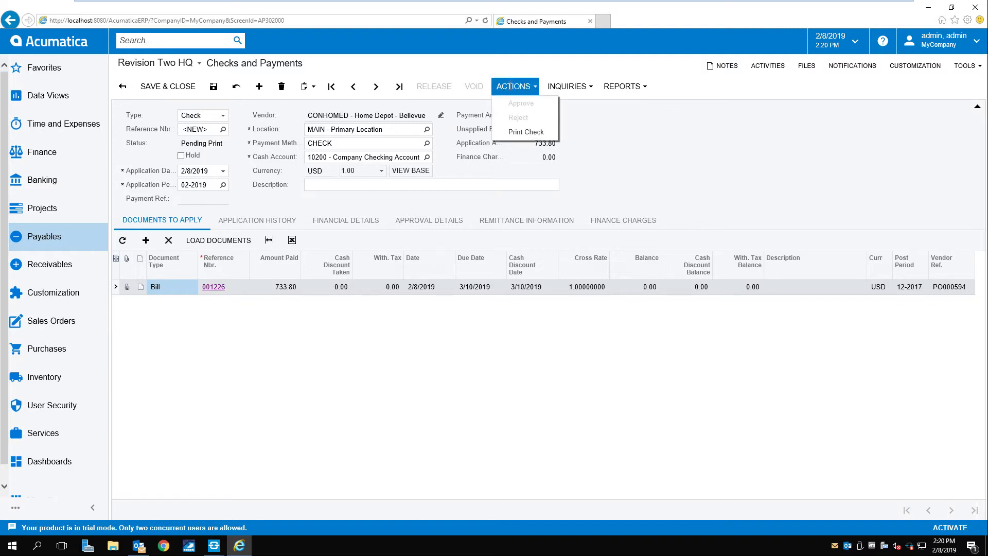
click(522, 132)
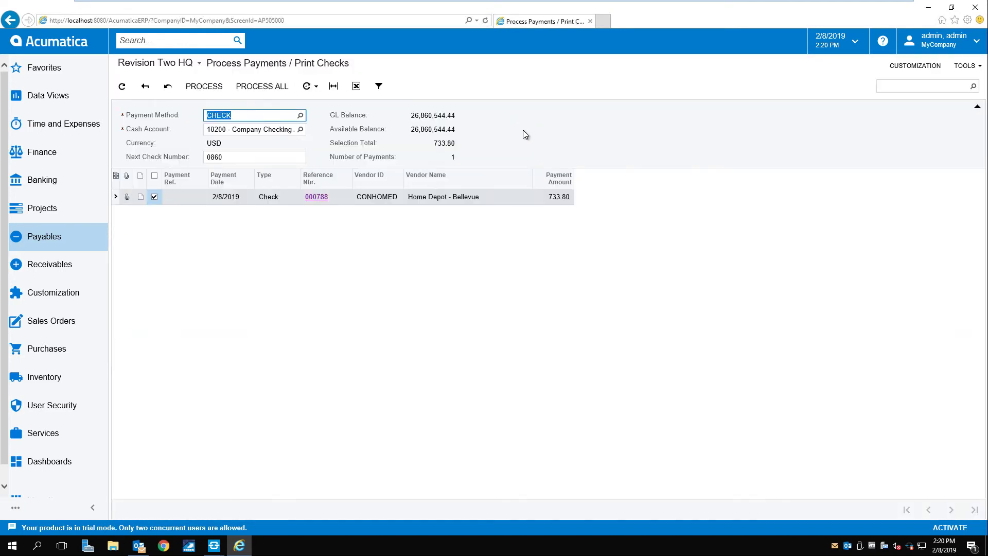
Process the payment and print check 0860 for 733.80, then minimize the report window.
click(220, 89)
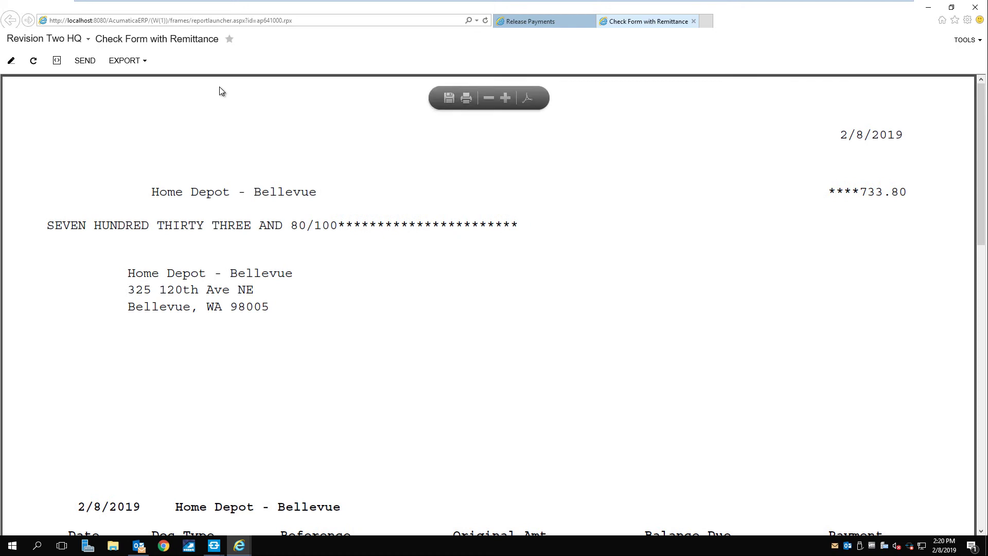
click(466, 103)
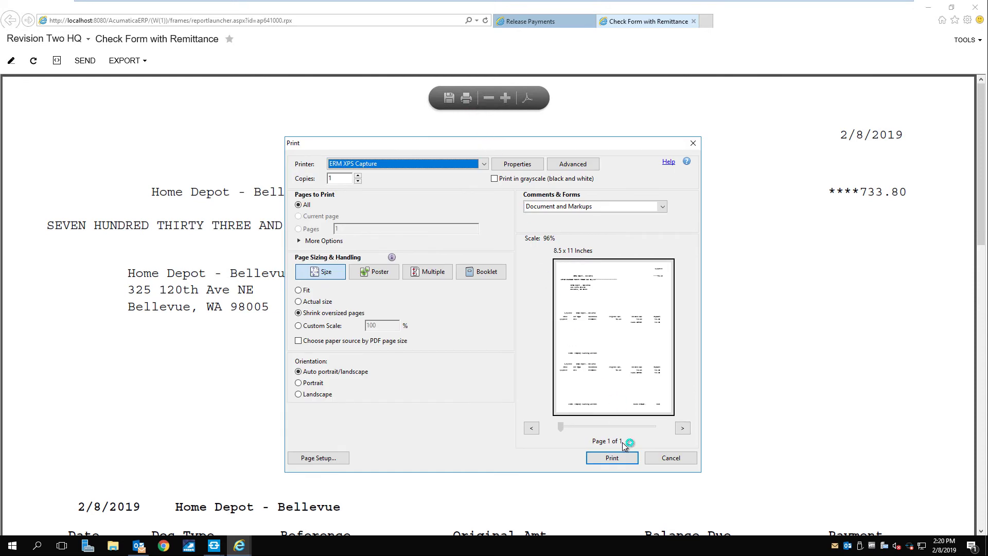
click(624, 457)
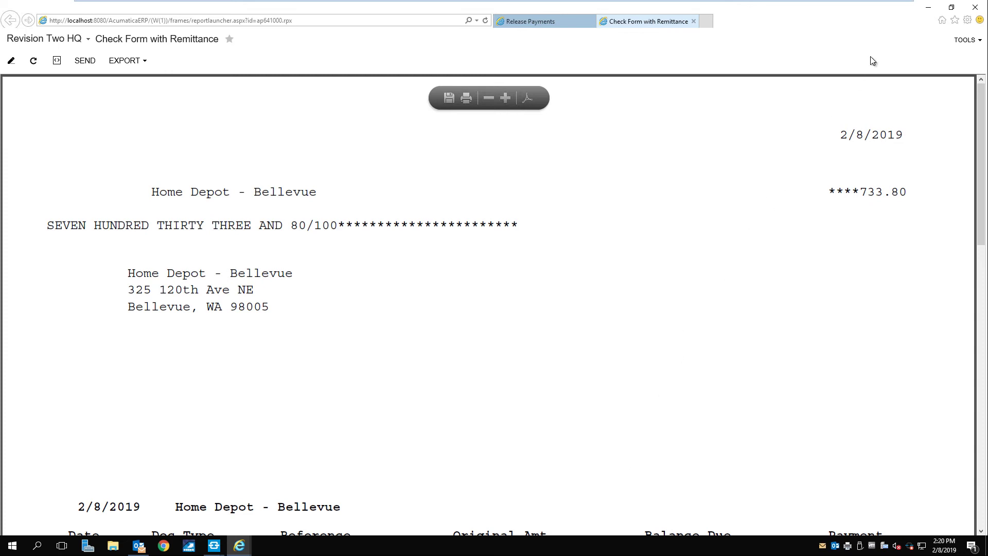
click(933, 9)
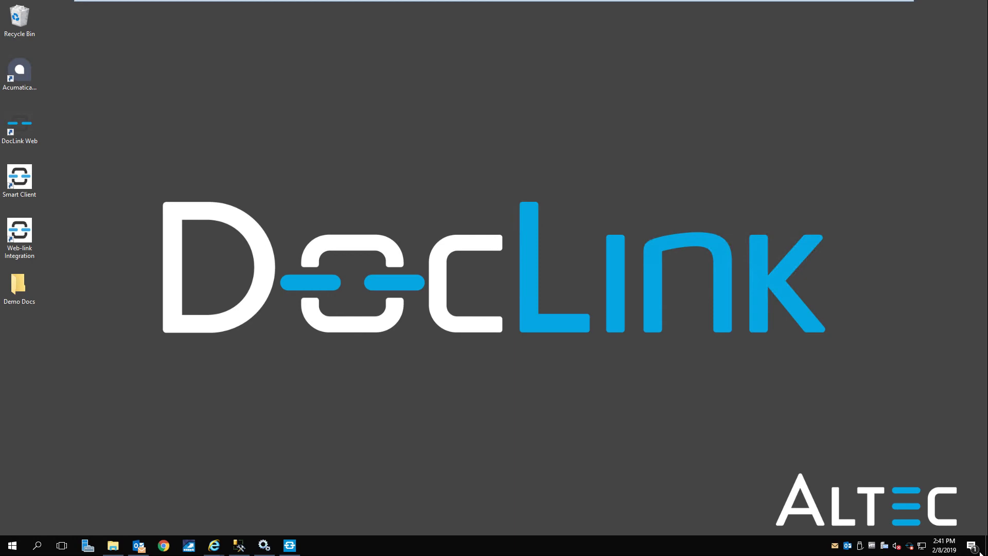
Return to DocLink Web, rerun the saved PO000594 bill search, and open bill 2178.
mouse_move(227, 543)
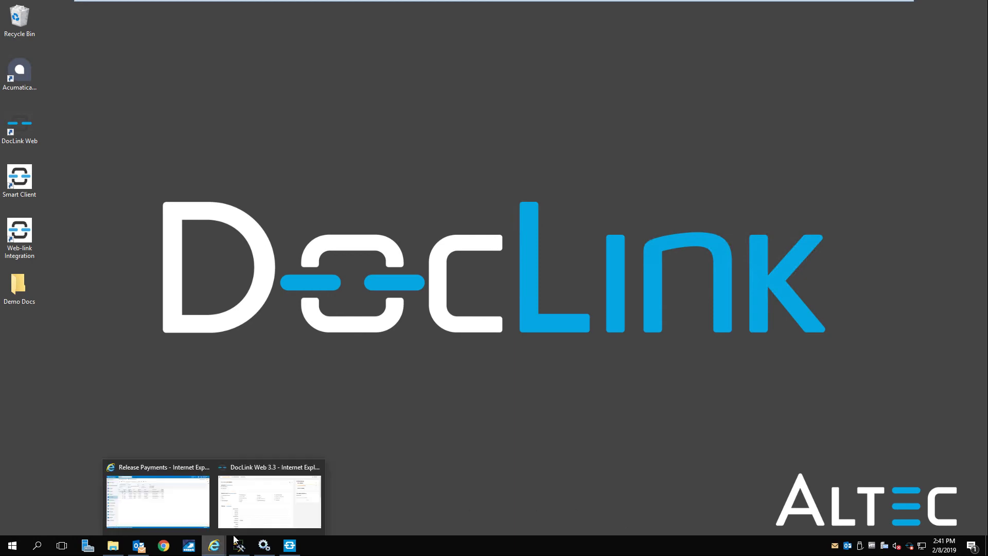
click(268, 509)
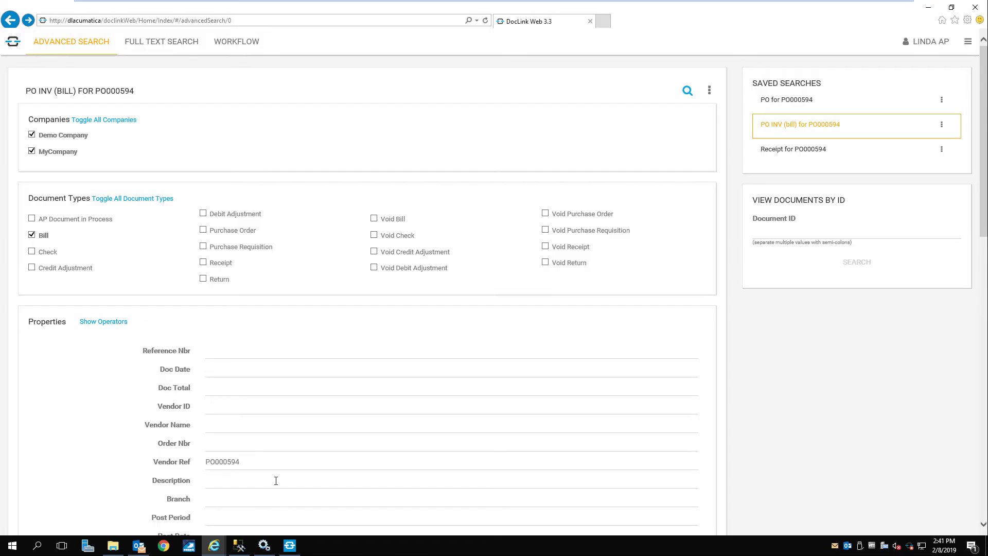
click(687, 92)
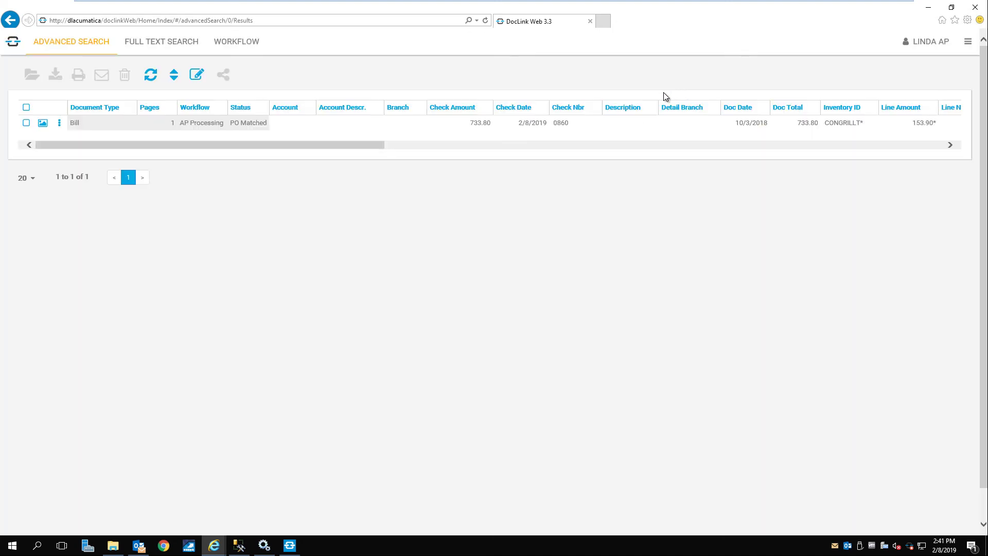
double_click(97, 127)
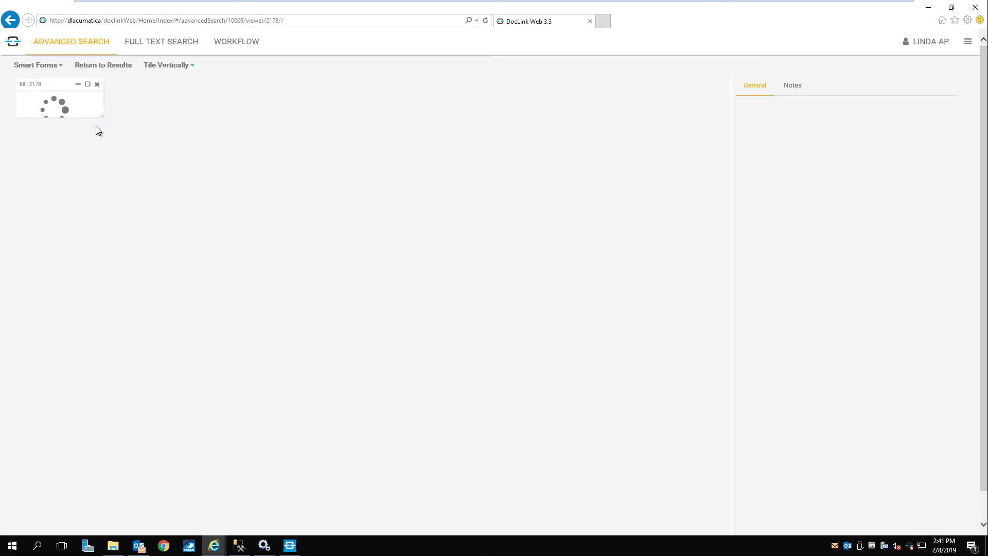